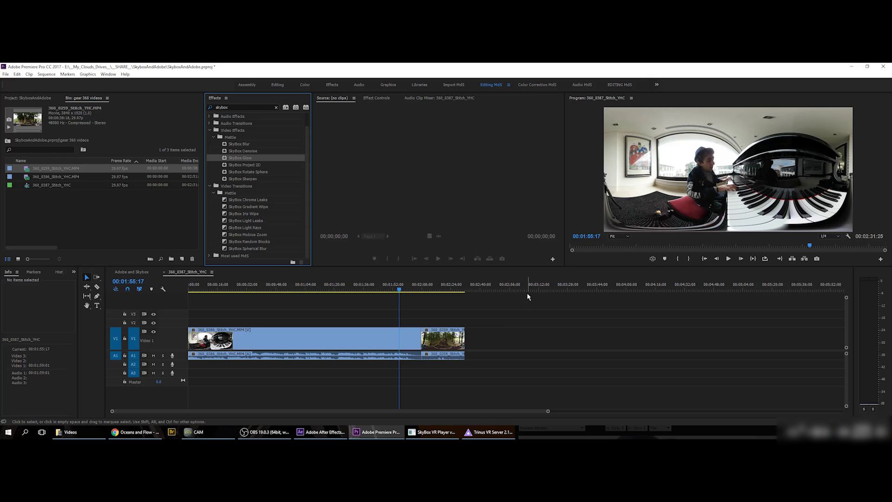
Switch to SkyBox VR Player and place its 360 preview window over the editing workspace.
click(432, 431)
drag(600, 399, 501, 138)
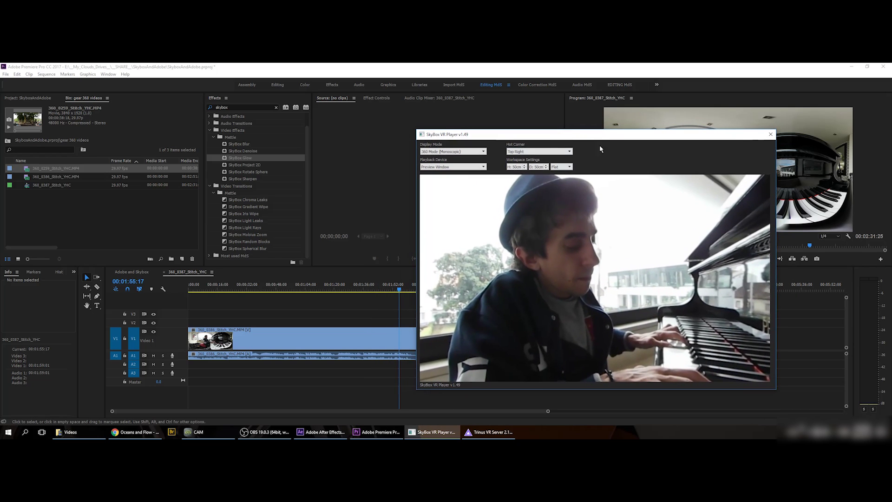
drag(633, 136, 604, 139)
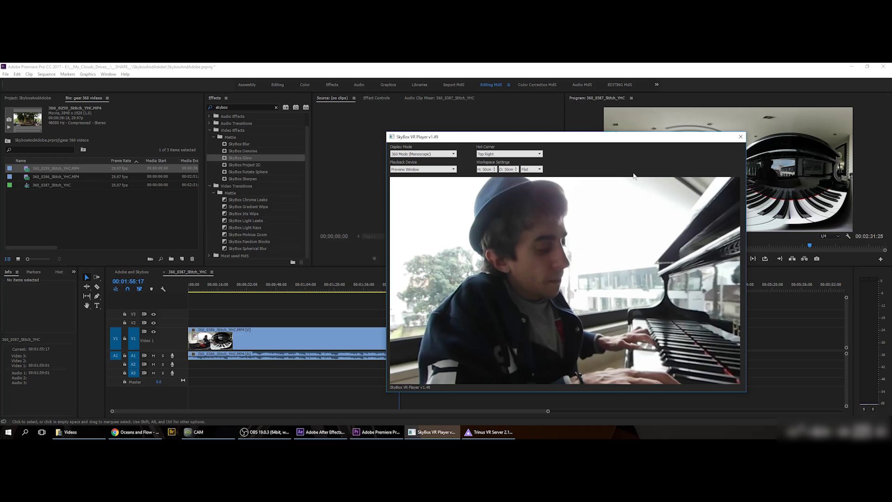
Bring up Trinus VR Server to view its main settings, reposition its window and close it.
click(488, 432)
drag(207, 236, 245, 212)
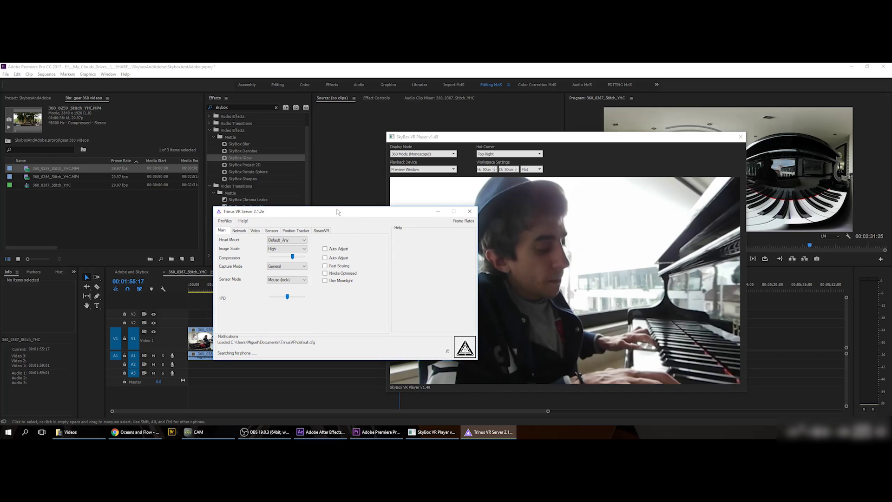
drag(337, 212, 353, 217)
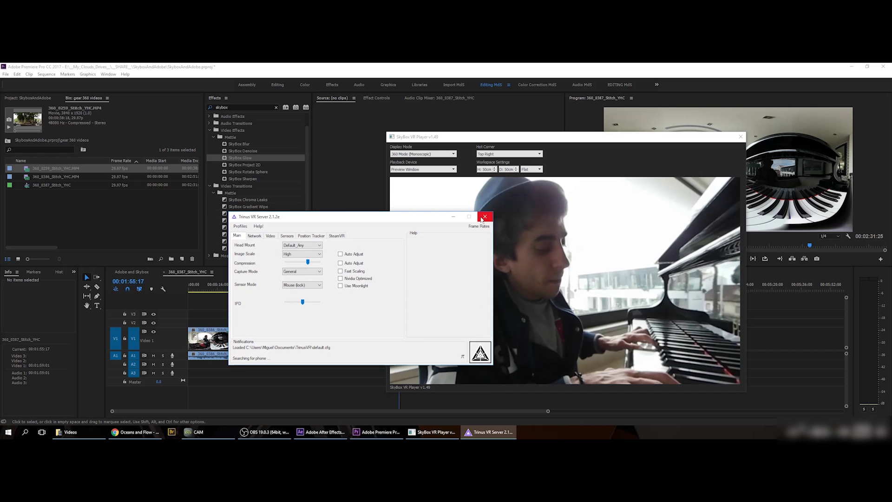
click(484, 217)
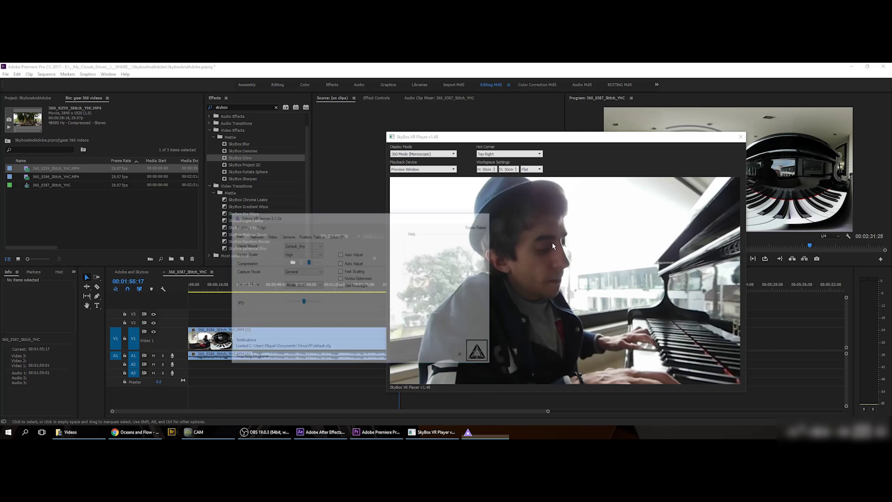
Move the player clear of the Program monitor, pan the piano scene there in VR video display, and turn that display off.
mouse_move(548, 263)
mouse_down()
mouse_move(531, 262)
mouse_move(574, 265)
mouse_move(508, 268)
mouse_move(547, 261)
mouse_up()
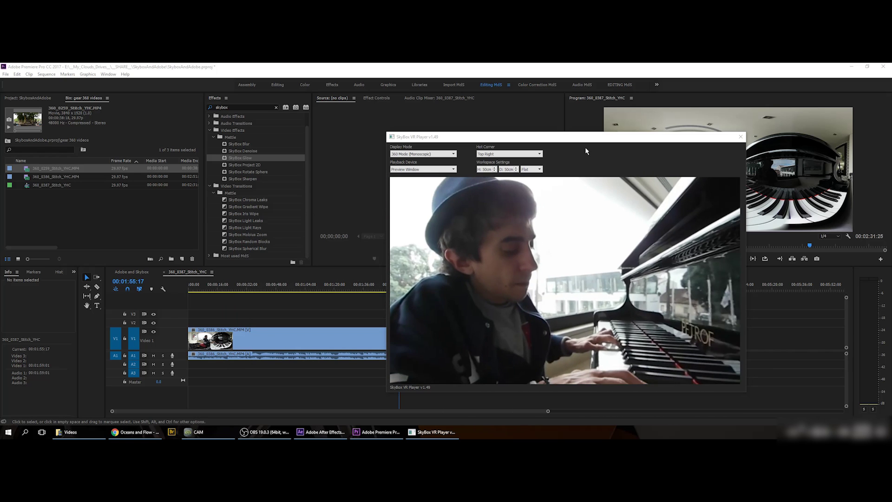
drag(585, 139, 677, 277)
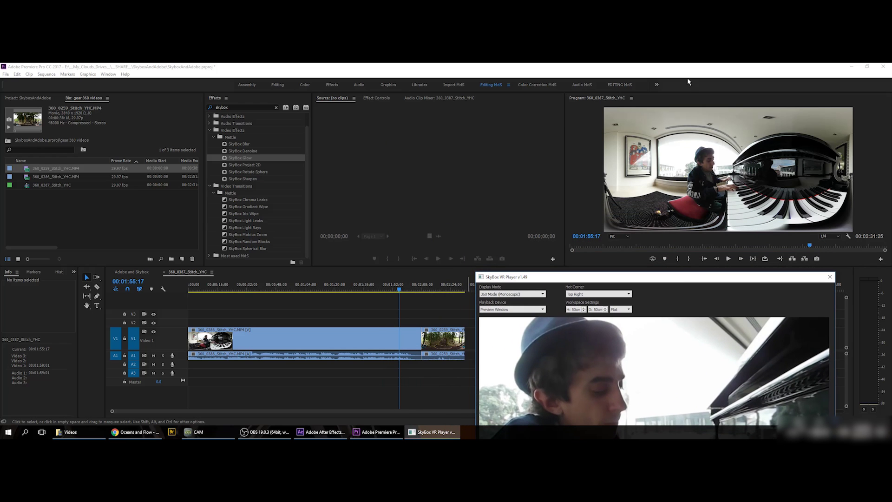
click(658, 241)
click(653, 258)
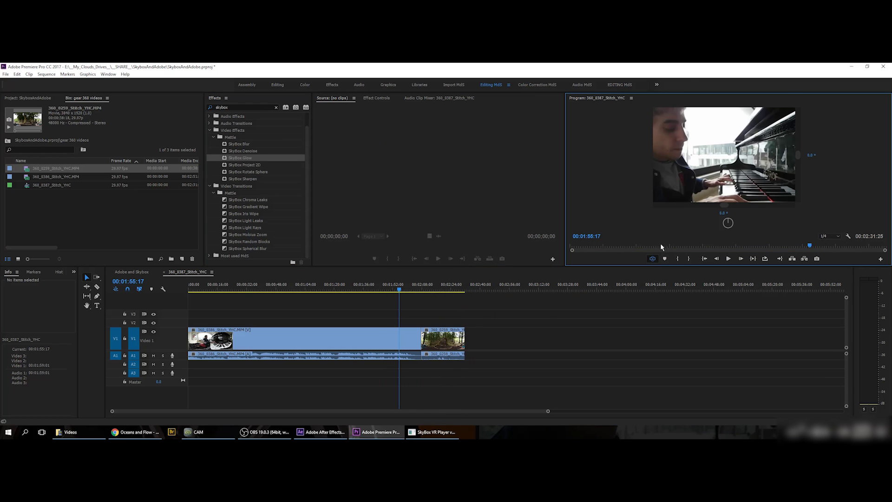
drag(723, 207, 703, 224)
click(652, 259)
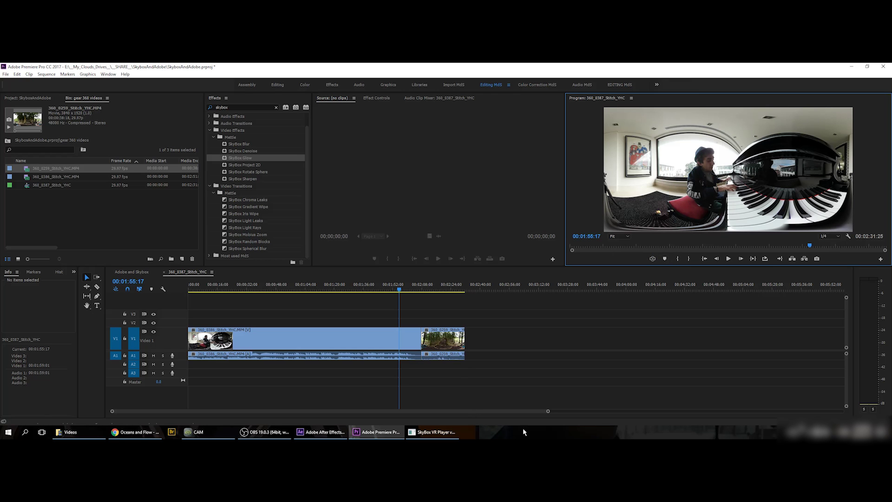
Bring SkyBox VR Player back over the middle of the workspace and look around the piano scene.
click(435, 432)
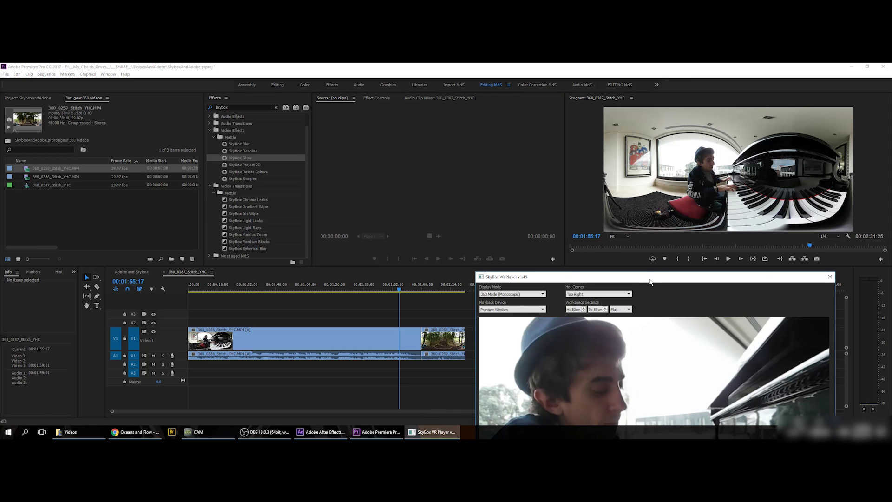
drag(650, 281, 549, 117)
drag(627, 223, 483, 177)
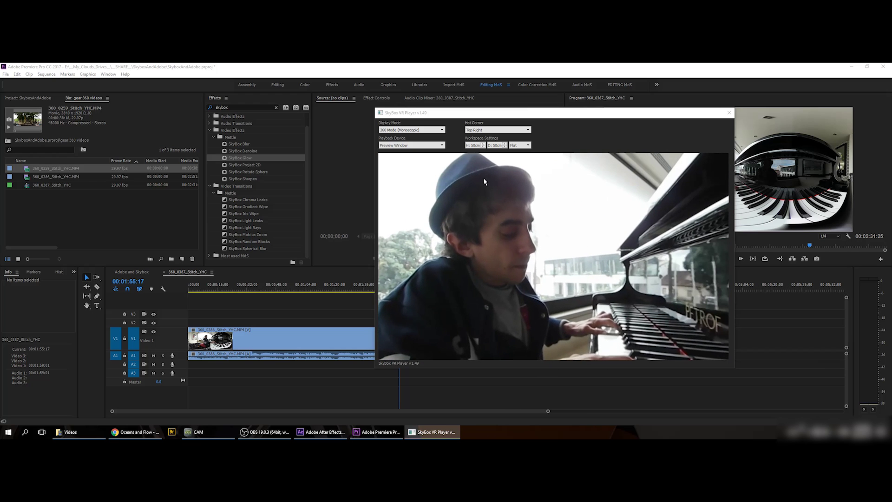
Return to Premiere Pro and scrub the sequence from the piano clip to the forest clip and back.
click(466, 66)
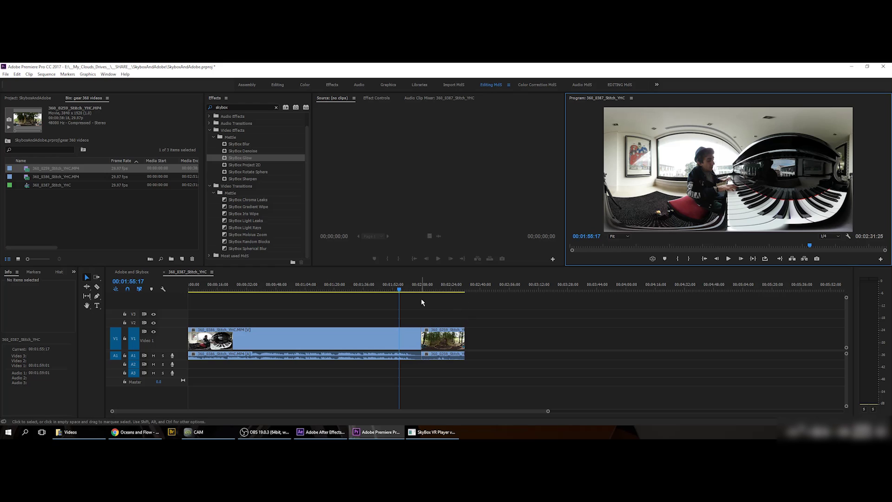
drag(399, 290, 392, 290)
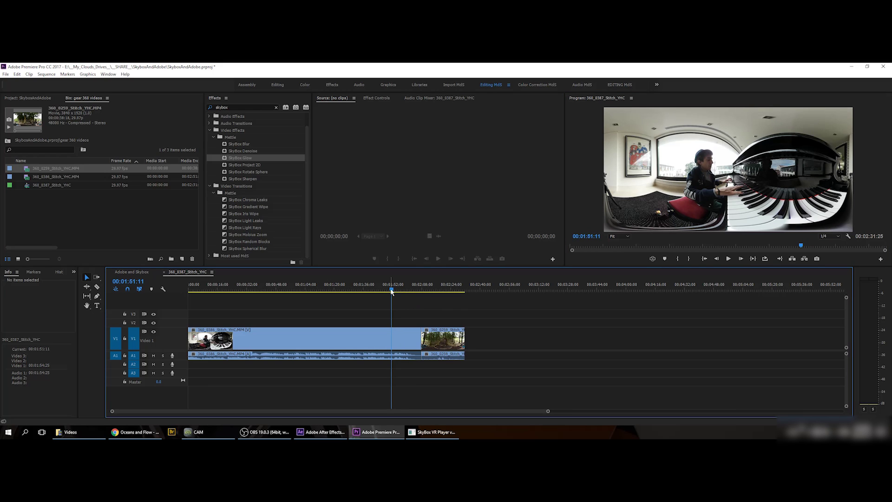
drag(392, 290, 439, 291)
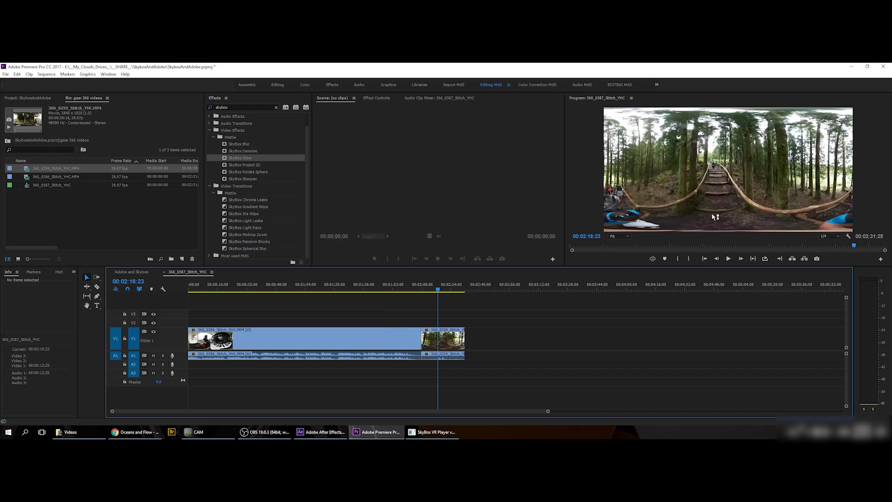
click(387, 286)
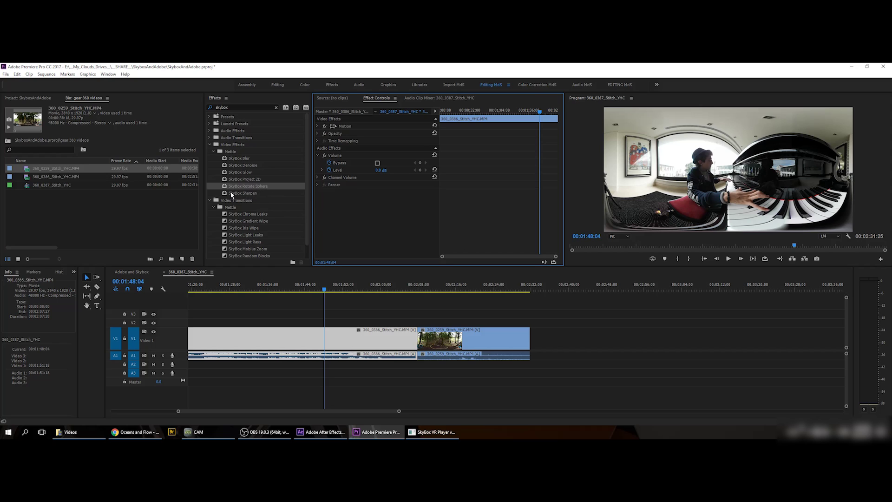
Apply SkyBox Rotate Sphere to the piano clip, set its pan to about -31, and try its roll.
drag(226, 187, 345, 342)
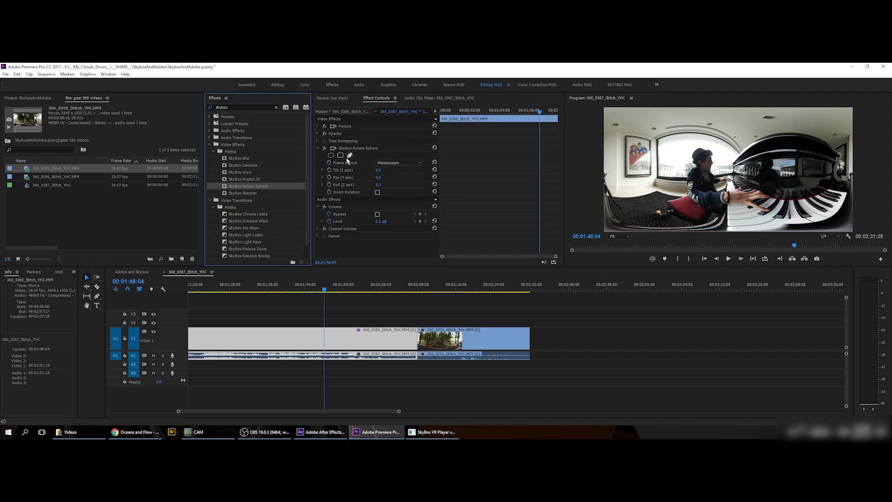
click(377, 178)
mouse_move(378, 177)
mouse_down()
mouse_move(462, 177)
mouse_move(378, 178)
mouse_up()
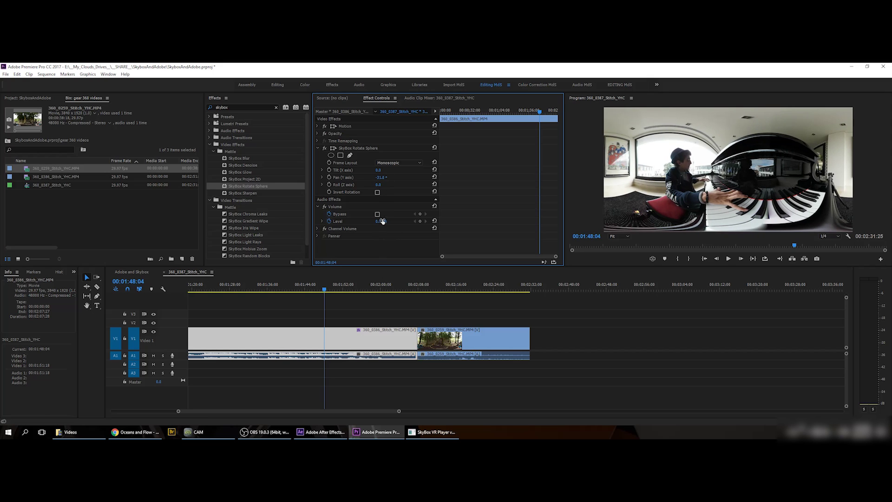
mouse_move(378, 185)
mouse_down()
mouse_move(391, 185)
mouse_move(377, 185)
mouse_up()
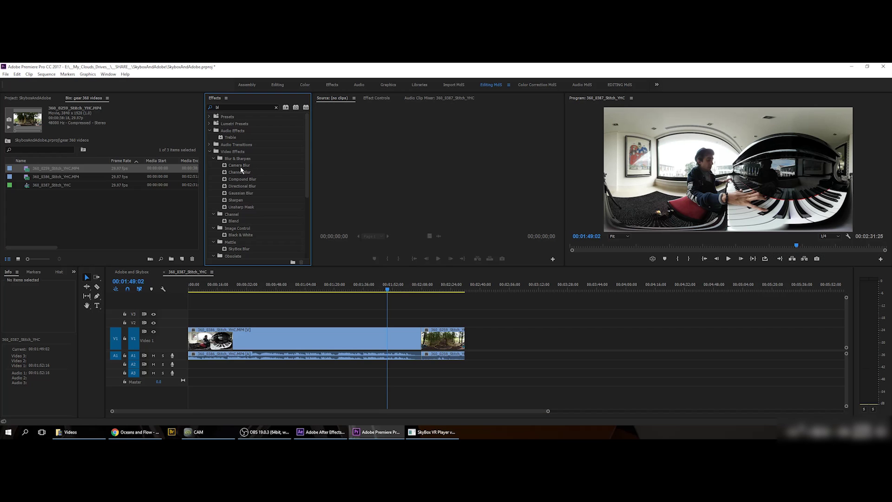
Apply the standard Gaussian Blur to the piano clip and set its Blurriness to about 72.
click(239, 165)
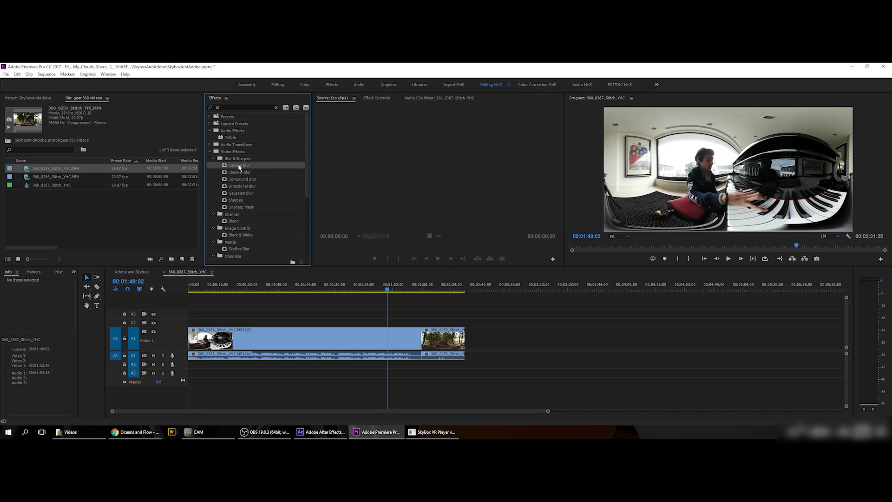
drag(240, 193, 374, 346)
click(392, 333)
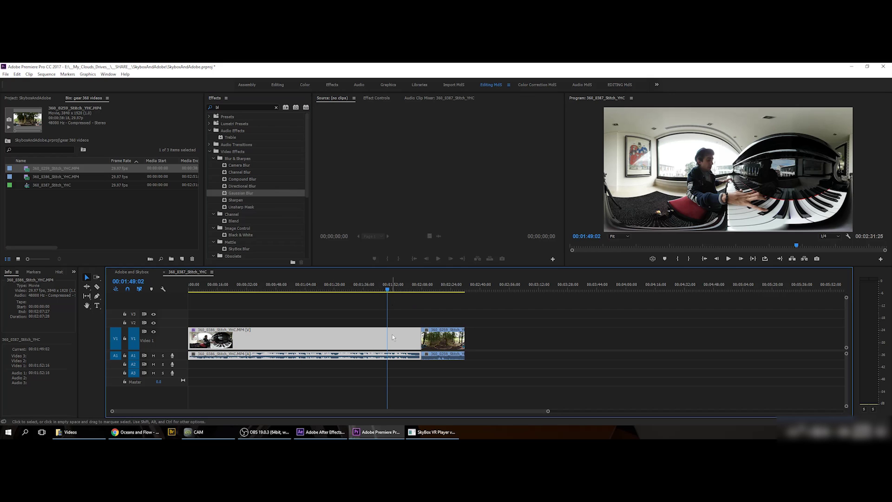
click(377, 98)
click(318, 126)
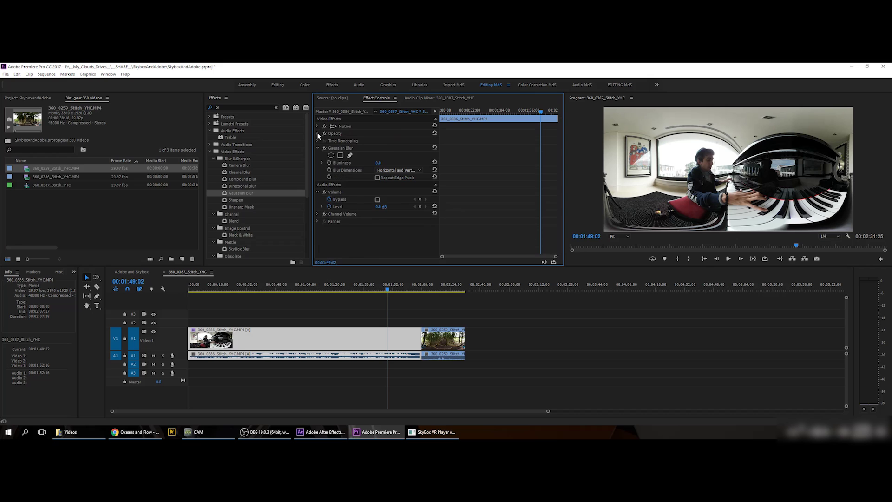
drag(376, 163, 816, 253)
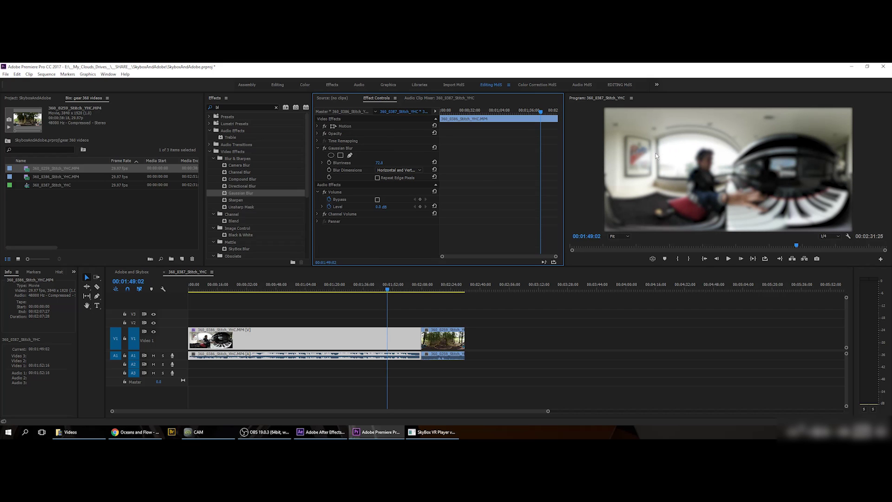
Examine the Gaussian-blurred piano scene in SkyBox VR Player, looking around for the stitch seam, and return to Premiere Pro.
click(433, 431)
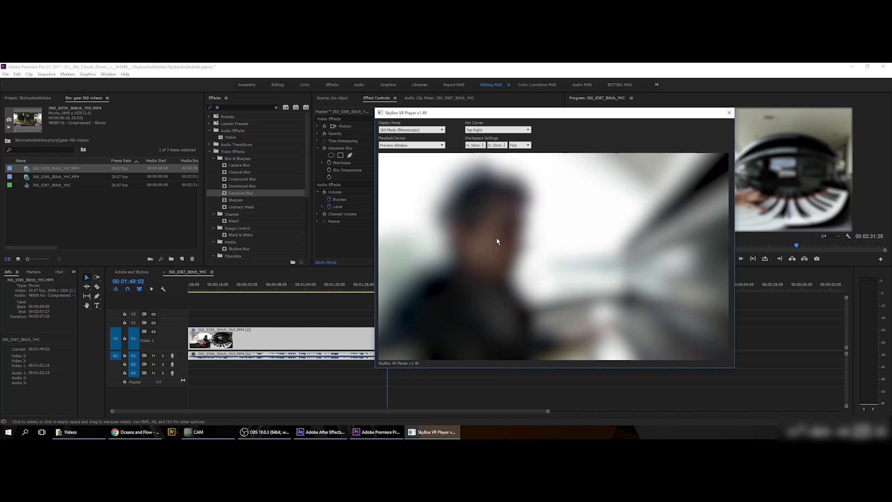
drag(503, 239, 584, 254)
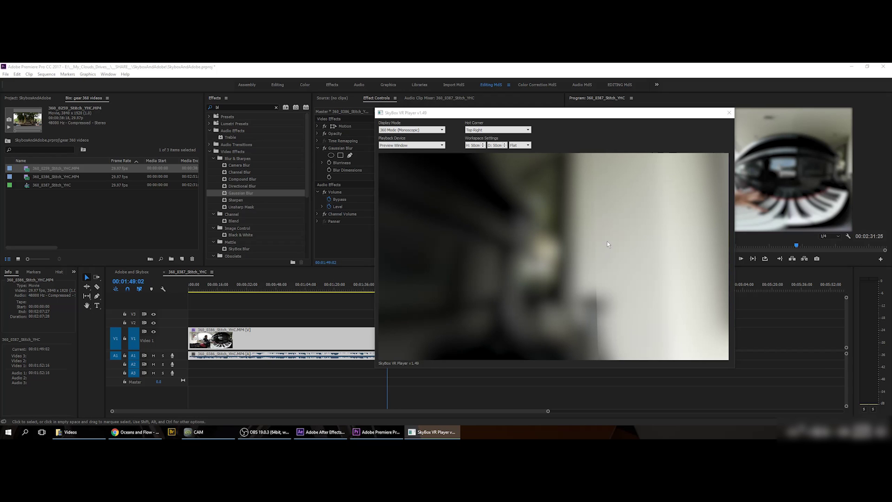
drag(595, 240, 519, 226)
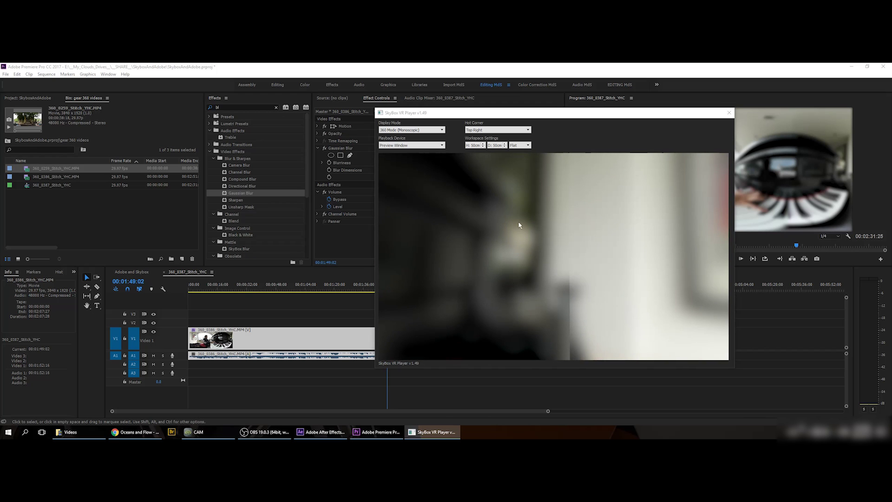
click(381, 66)
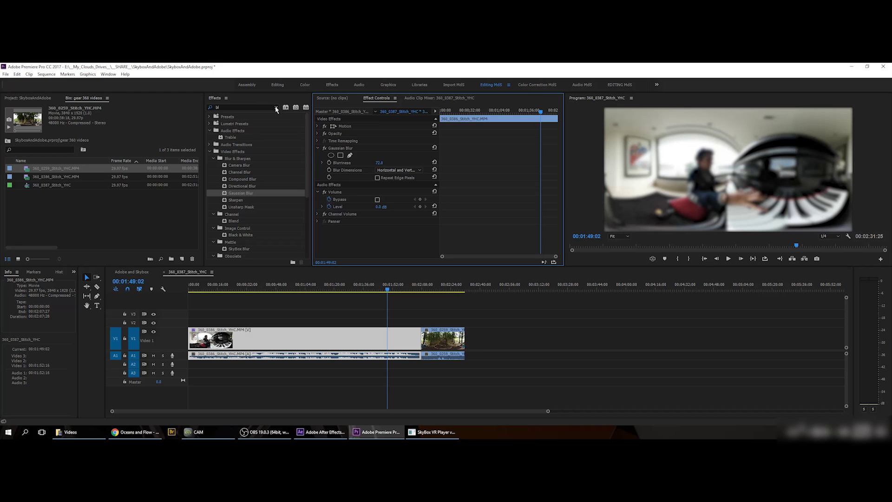
Search the effects for "skybox" and delete the Gaussian Blur from the piano clip.
click(276, 108)
click(259, 107)
text(skybox)
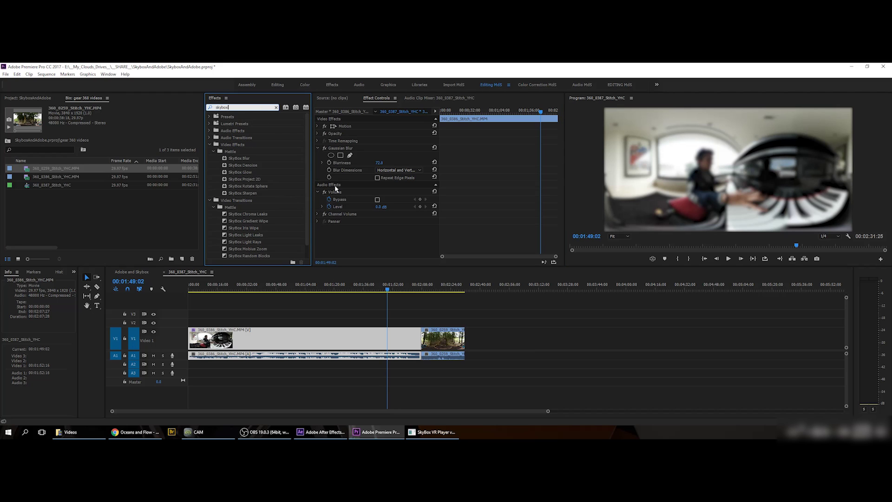
click(342, 149)
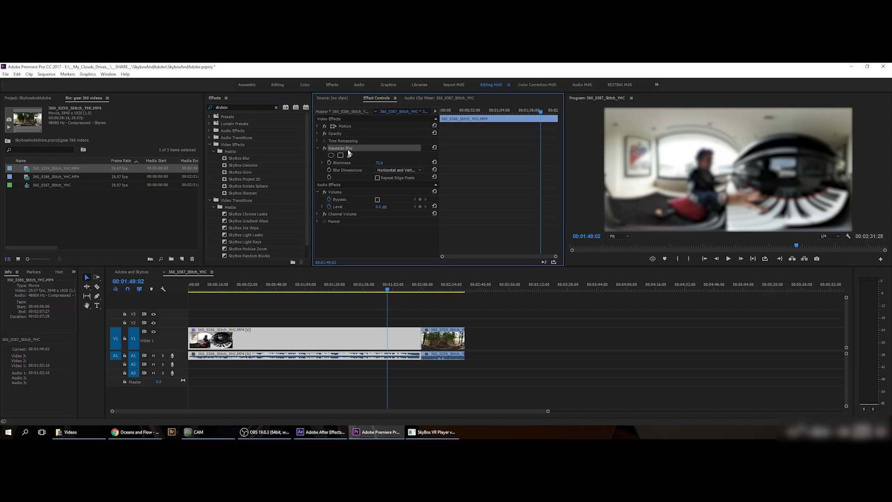
key(Delete)
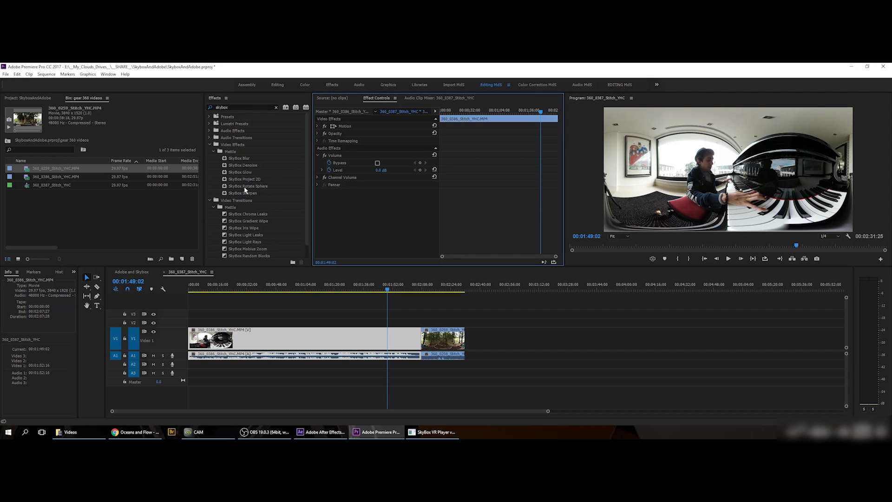
Apply SkyBox Blur to the piano clip, raise its Blurriness, and check the seam area in SkyBox VR Player.
click(239, 158)
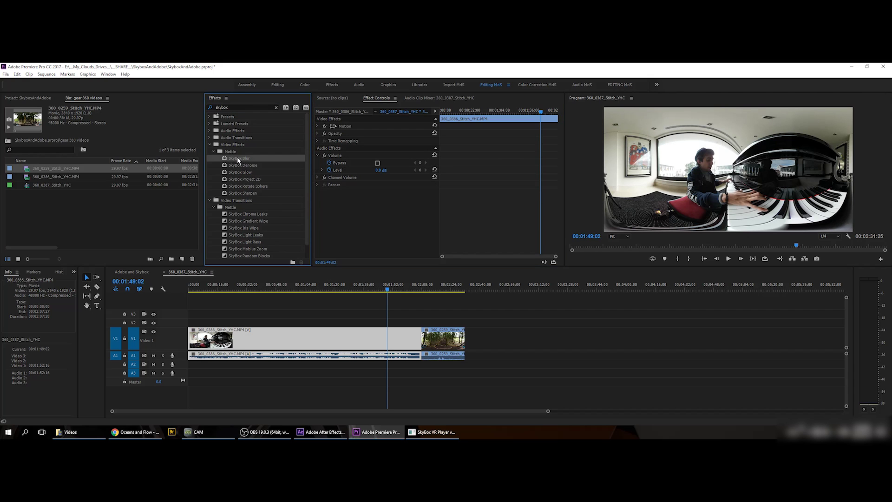
drag(360, 232, 358, 229)
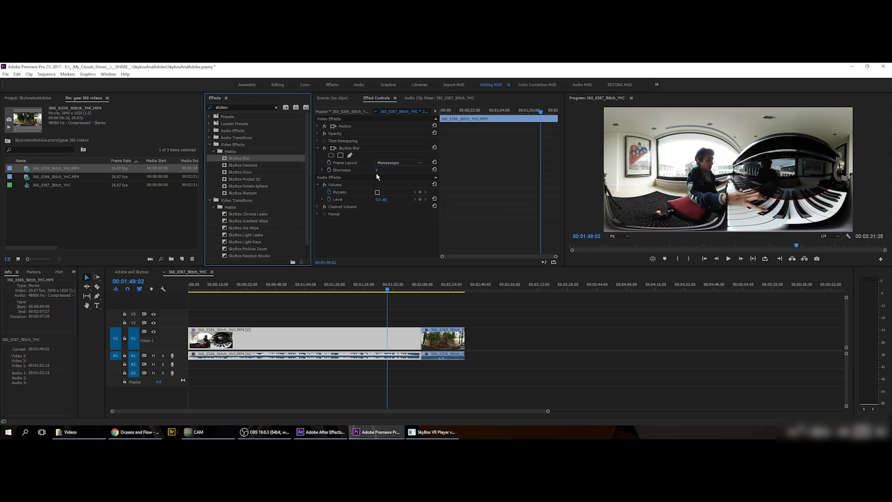
drag(378, 171, 395, 171)
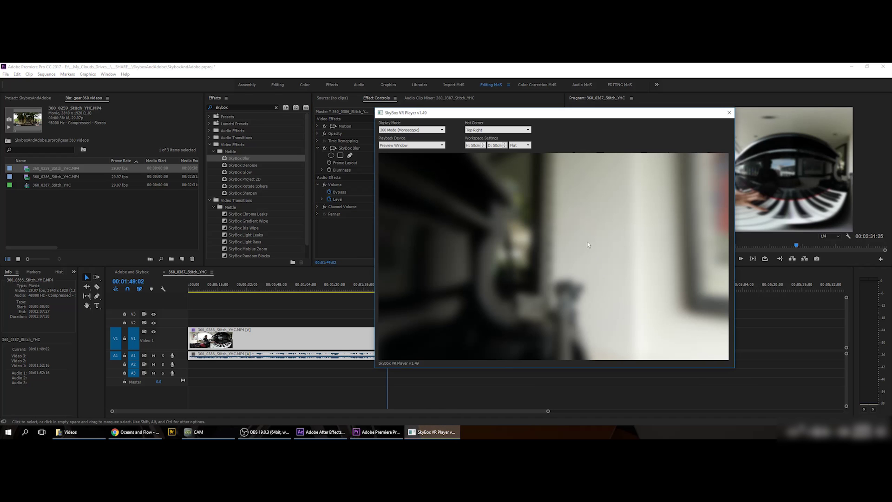
drag(565, 226, 692, 269)
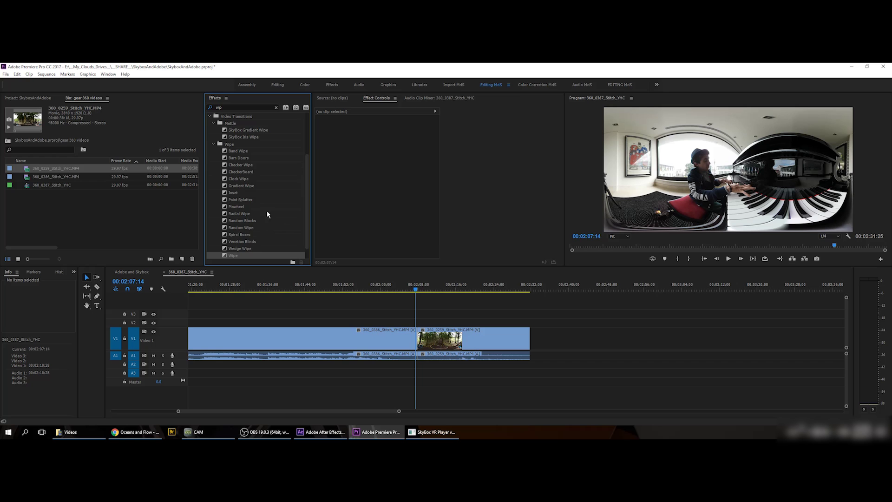
Apply the standard Wedge Wipe at the cut between the piano and forest clips and park the playhead inside the transition.
drag(415, 290, 407, 288)
key(space)
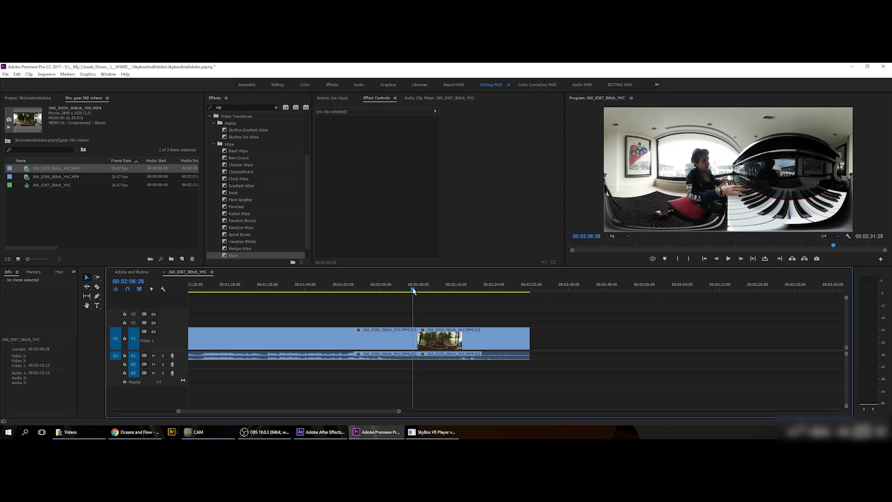
click(228, 249)
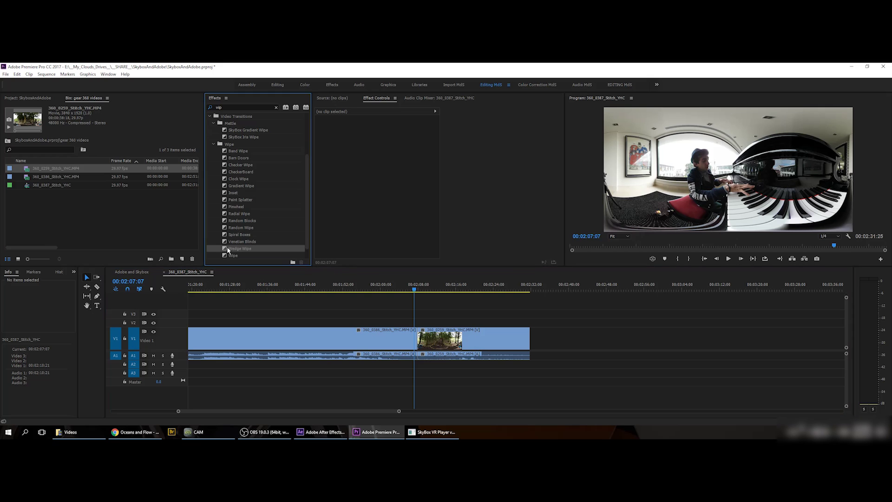
drag(224, 249, 416, 338)
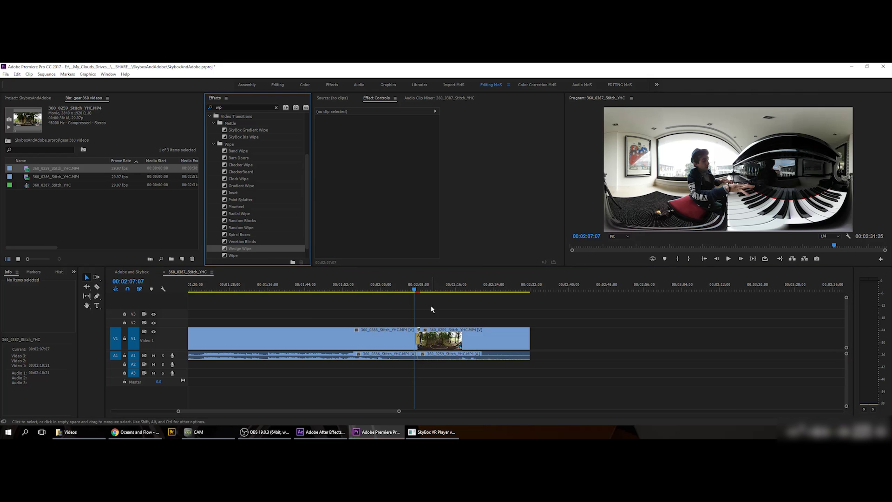
drag(414, 289, 417, 290)
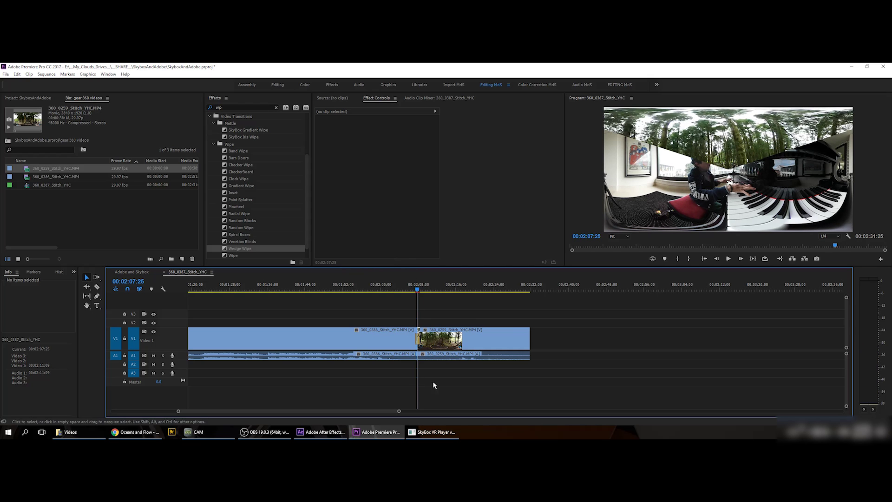
Examine the Wedge Wipe in SkyBox VR Player, looking around the wedge's edges, and return to Premiere Pro.
click(444, 433)
drag(611, 264, 507, 268)
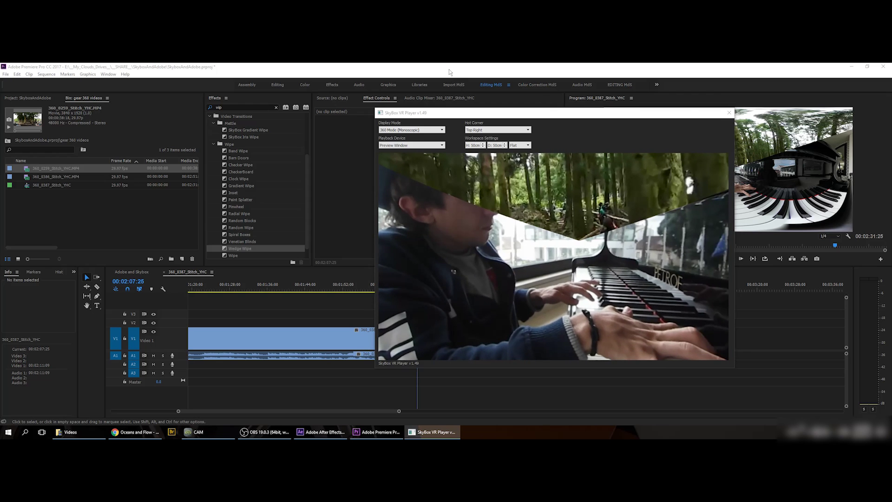
click(342, 295)
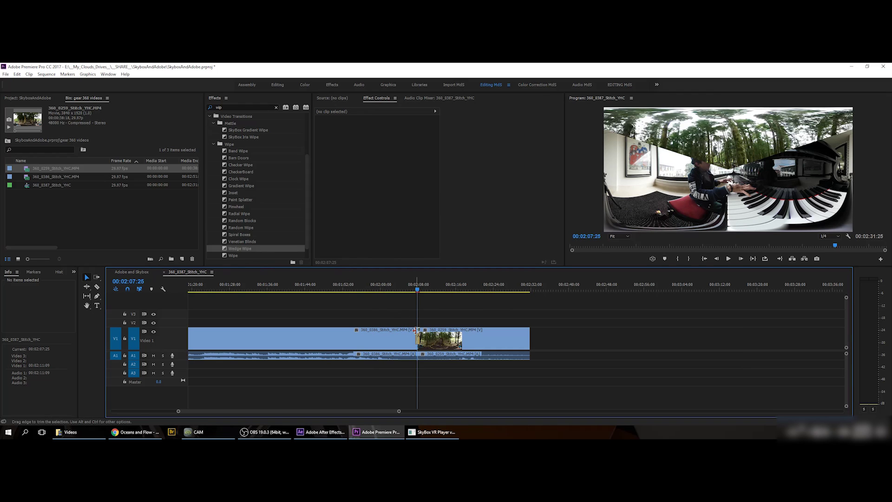
Replace the Wedge Wipe between the piano and forest clips with SkyBox Iris Wipe and park the playhead inside the transition.
click(419, 339)
key(Delete)
scroll(264, 213, up, 2)
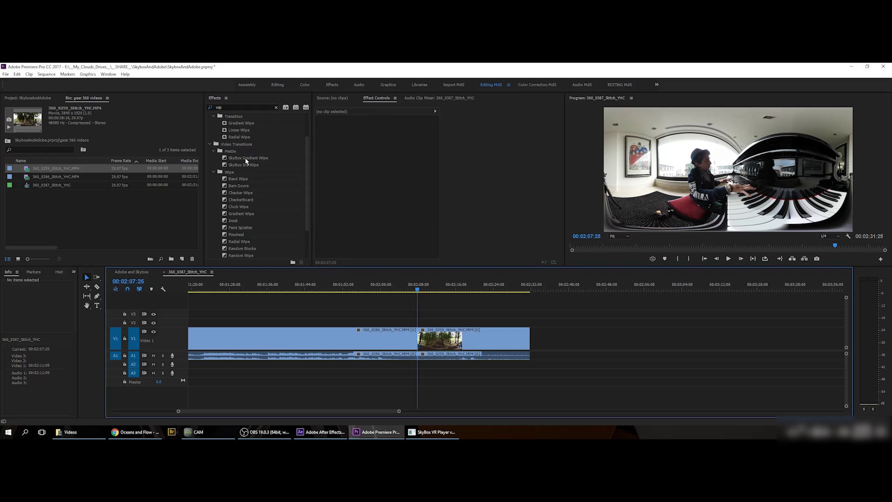
click(232, 166)
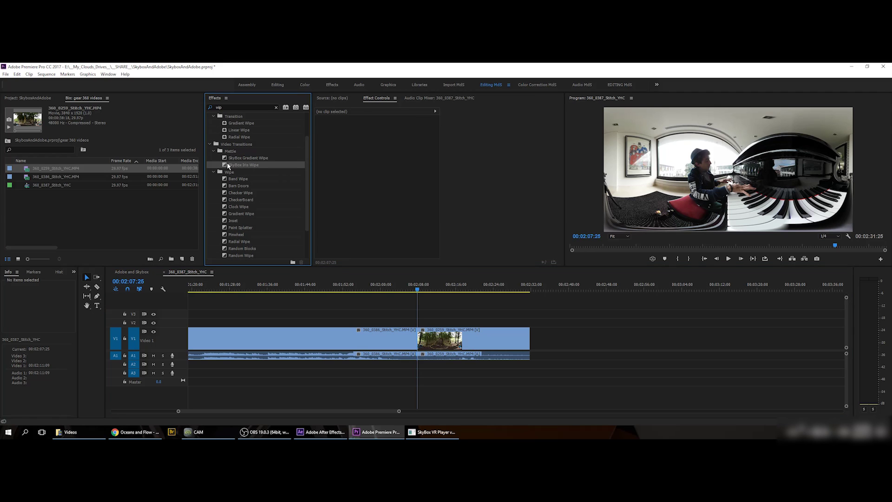
drag(228, 165, 417, 338)
click(415, 289)
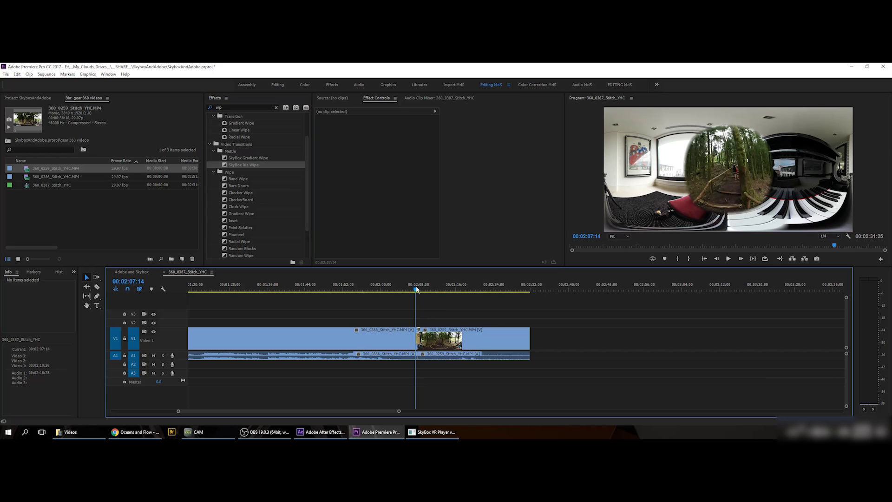
drag(416, 289, 418, 290)
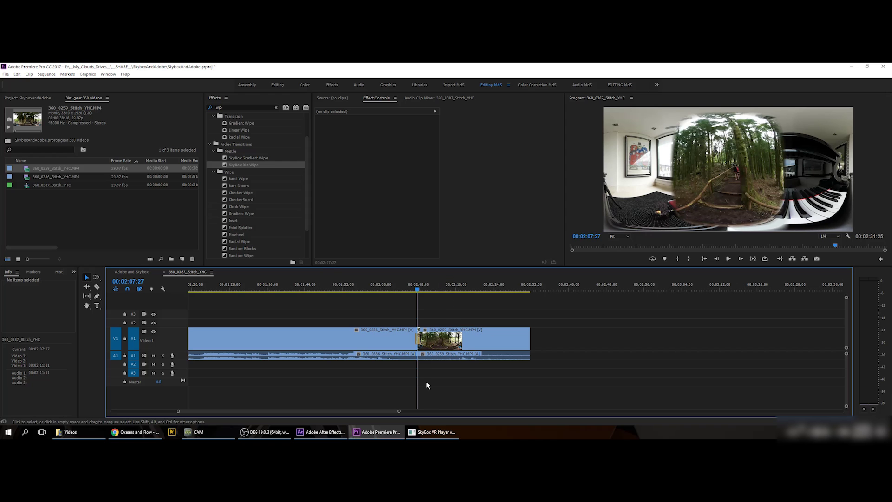
Examine the SkyBox Iris Wipe in SkyBox VR Player, looking around the scene, and return to Premiere Pro.
click(433, 431)
mouse_move(538, 224)
mouse_down()
mouse_move(525, 225)
mouse_move(528, 205)
mouse_move(563, 204)
mouse_move(580, 219)
mouse_move(581, 235)
mouse_move(525, 238)
mouse_move(531, 218)
mouse_move(544, 213)
mouse_move(550, 221)
mouse_up()
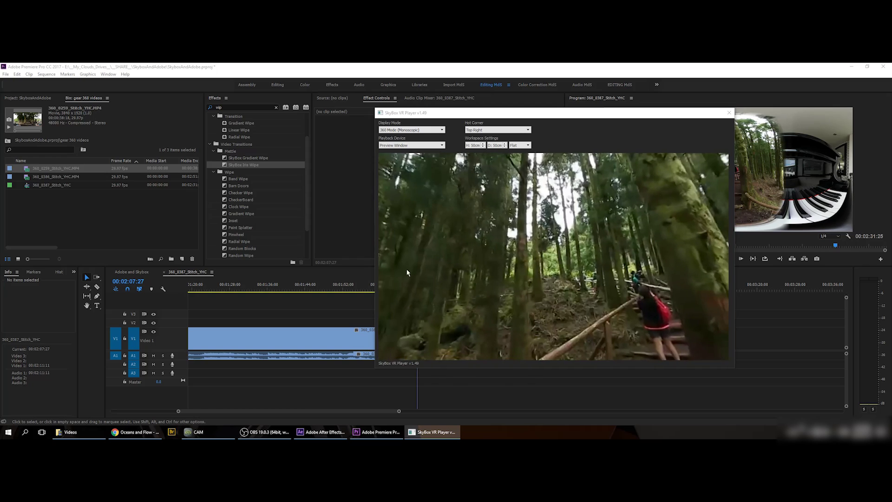
click(340, 313)
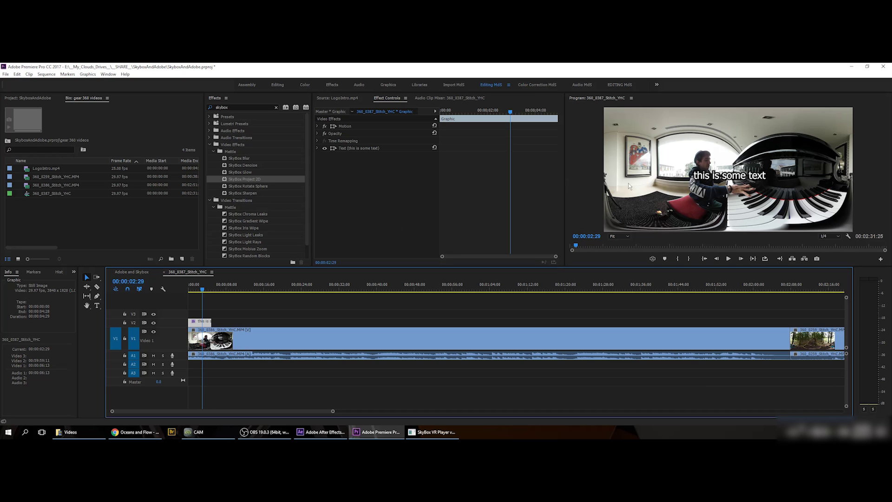
Select the "this is some text" title, inspect its distortion in SkyBox VR Player, and return to Premiere Pro.
click(717, 176)
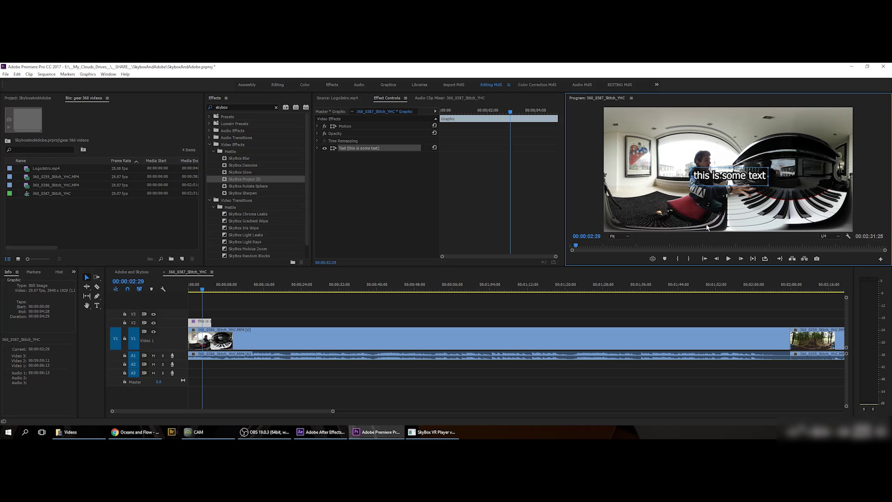
click(442, 432)
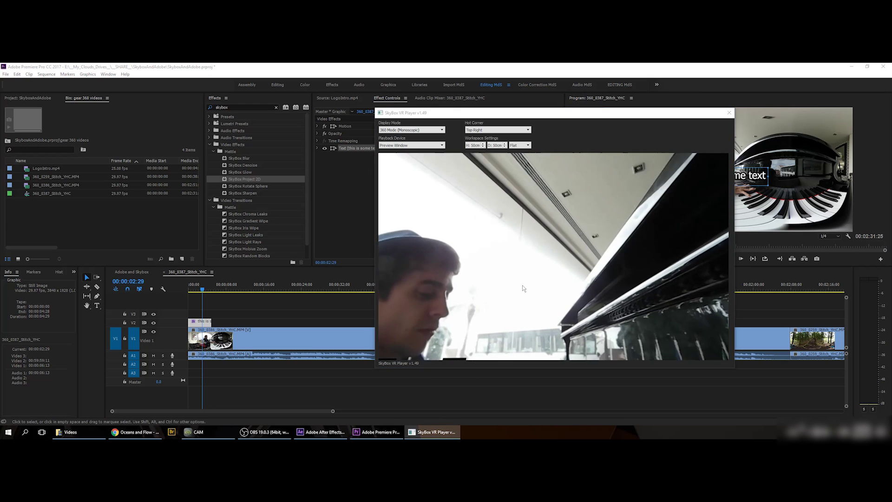
drag(524, 301, 535, 321)
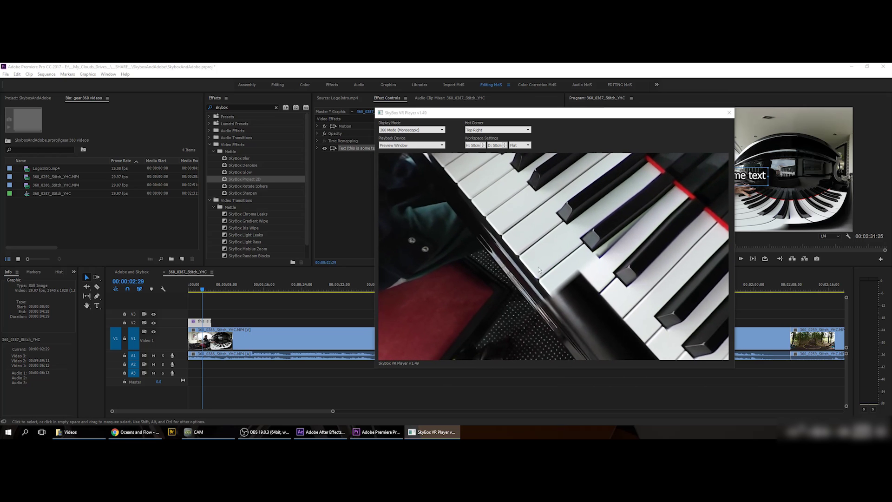
drag(548, 235, 531, 210)
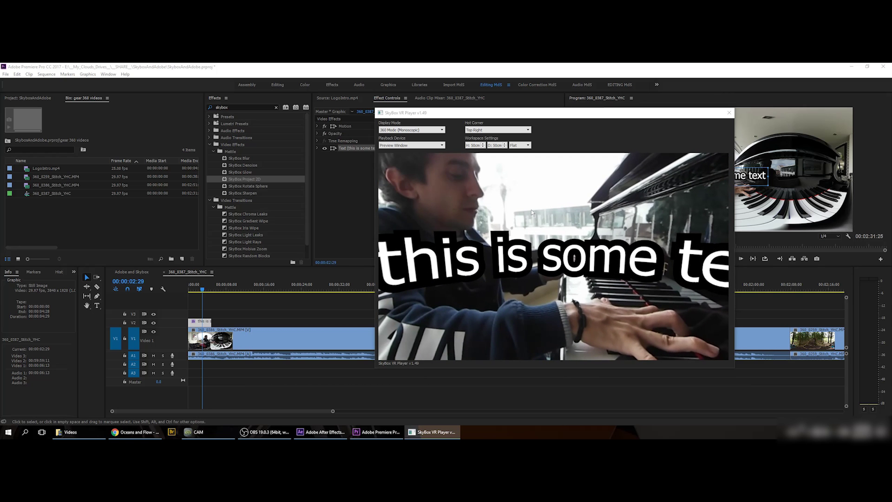
click(411, 66)
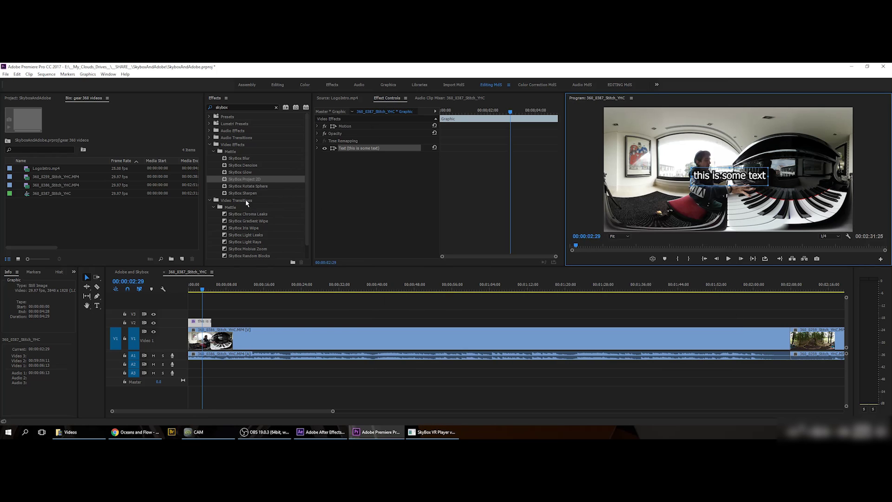
Apply SkyBox Project 2D to the "this is some text" graphic and check the title in SkyBox VR Player.
click(225, 183)
drag(225, 183, 367, 193)
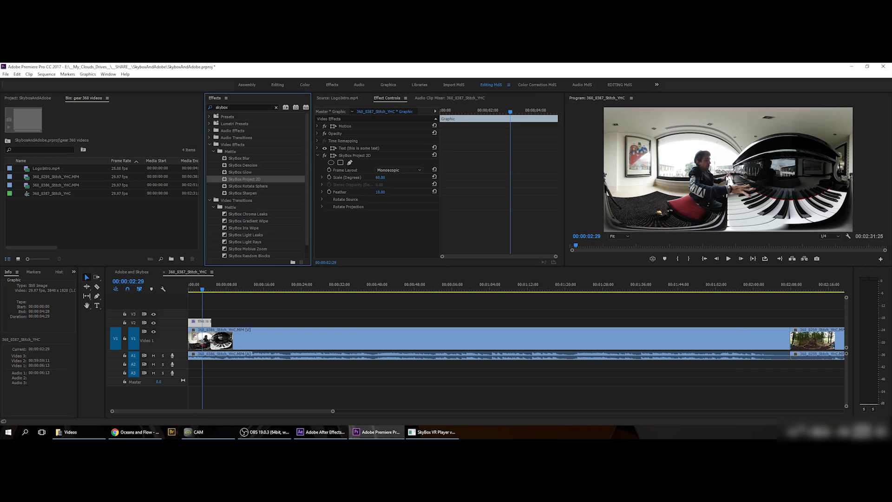
click(436, 431)
mouse_move(509, 292)
mouse_down()
mouse_move(446, 284)
mouse_move(513, 293)
mouse_up()
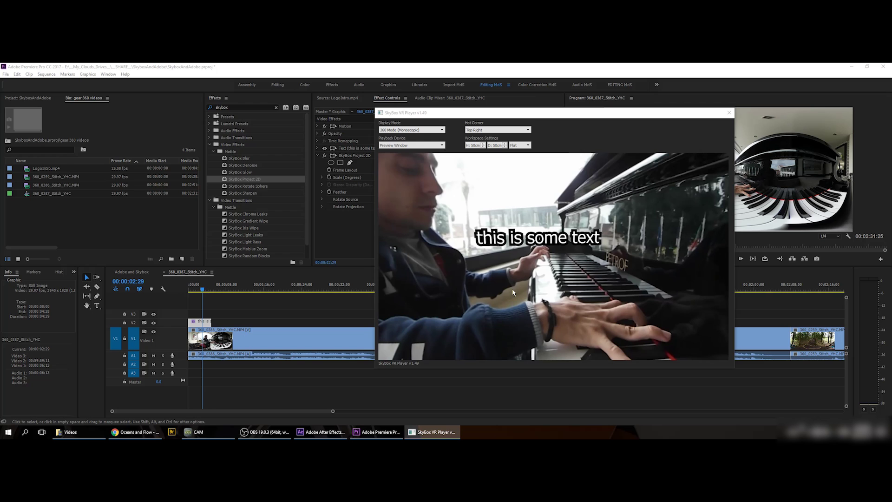
drag(584, 237, 544, 255)
click(425, 69)
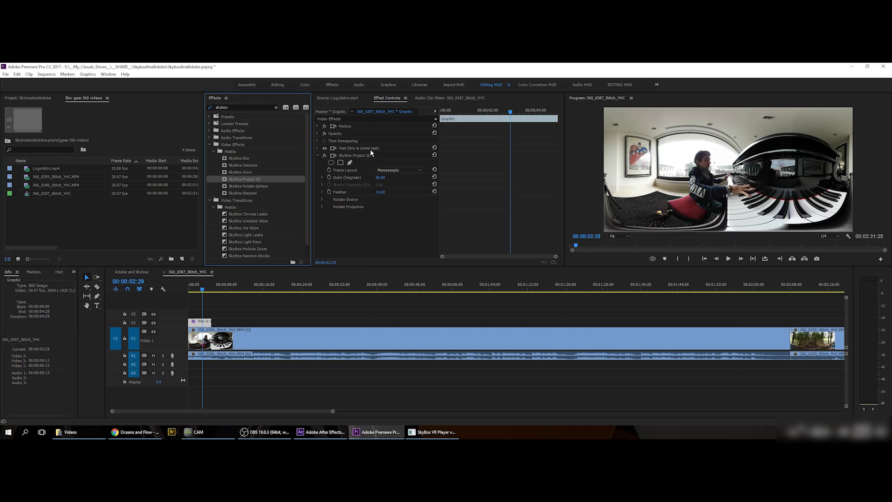
Raise the title's SkyBox Project 2D Scale to about 126 degrees and check its size in SkyBox VR Player.
drag(380, 177, 411, 177)
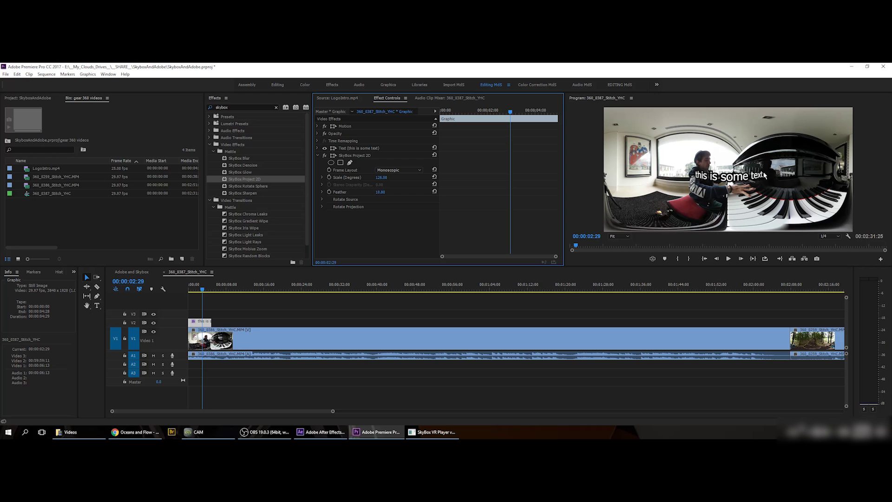
click(435, 431)
mouse_move(485, 265)
mouse_down()
mouse_move(510, 269)
mouse_move(474, 270)
mouse_move(488, 270)
mouse_up()
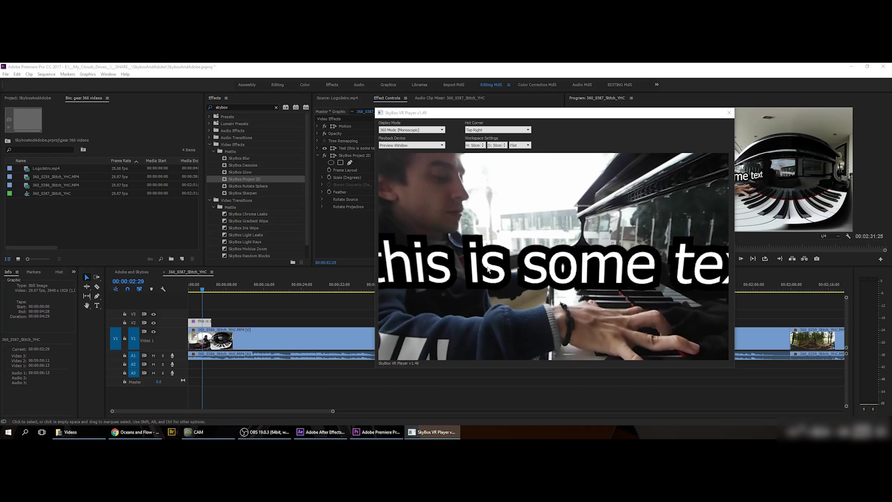
click(397, 70)
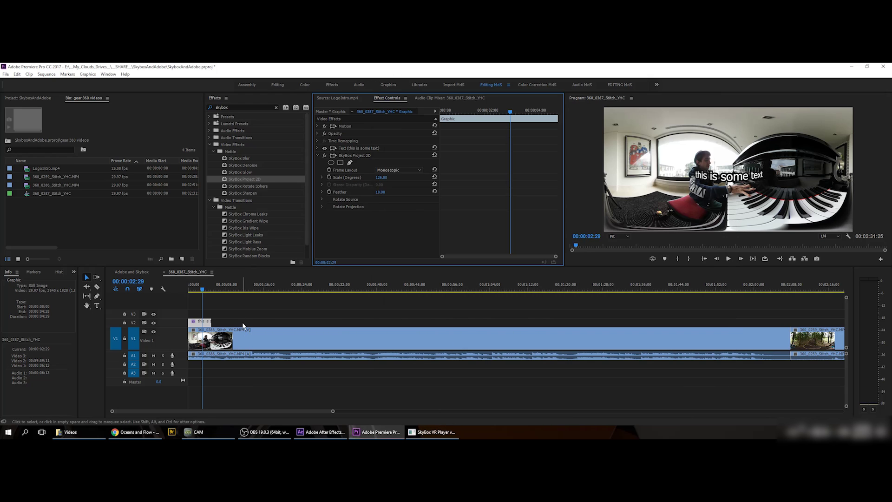
Place LogoIntro.mp4 on track V3 at the sequence start and apply SkyBox Project 2D to it.
drag(21, 170, 186, 314)
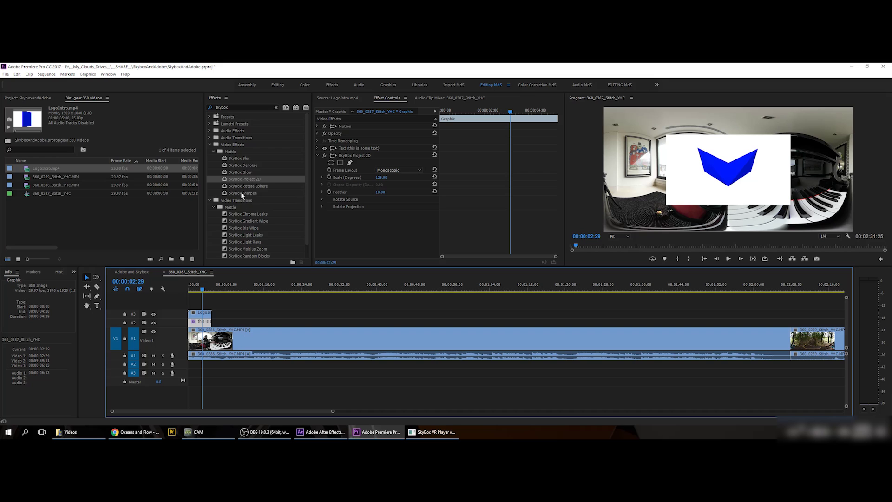
click(198, 313)
drag(226, 181, 383, 184)
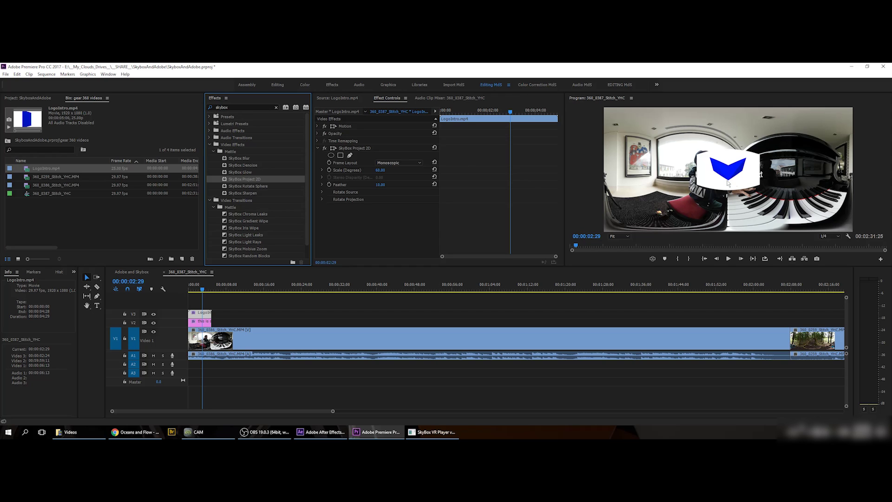
click(356, 149)
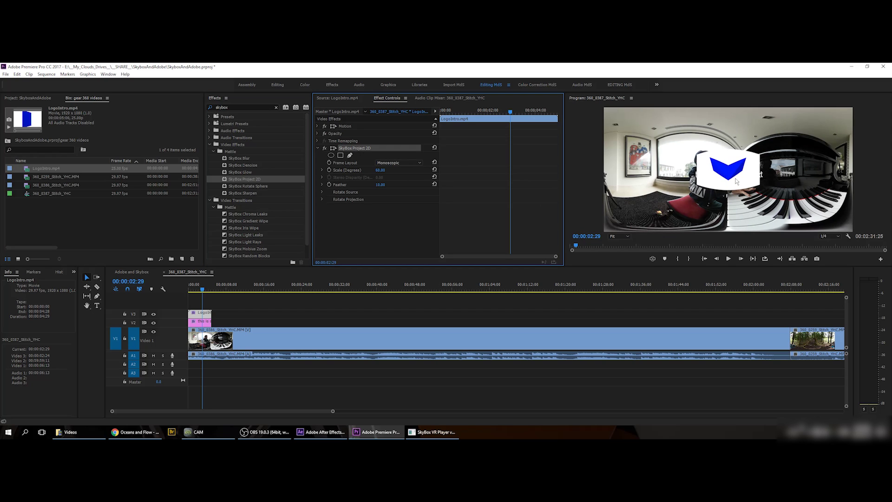
Set the logo clip's Projection Tilt to 90 degrees under Rotate Projection.
click(321, 199)
click(379, 206)
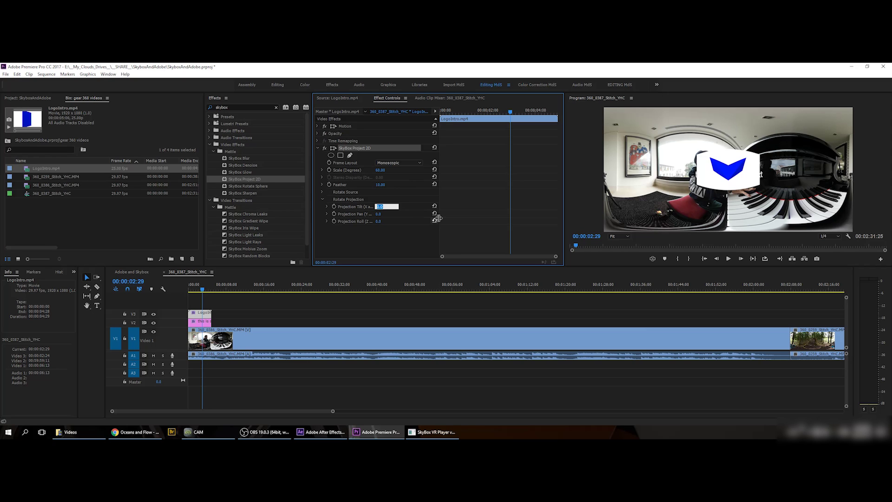
text(90)
key(Return)
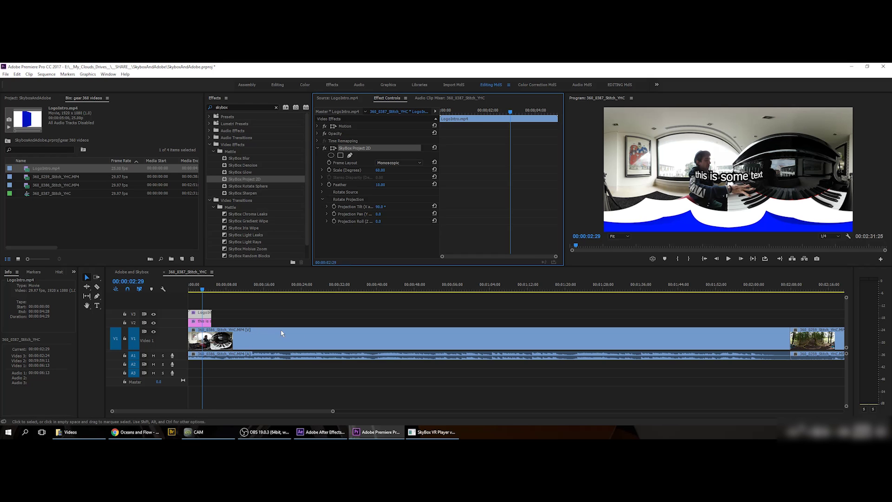
Look down at the tilted logo in SkyBox VR Player, examine its edges, and return to Premiere Pro.
click(433, 432)
drag(499, 299, 505, 330)
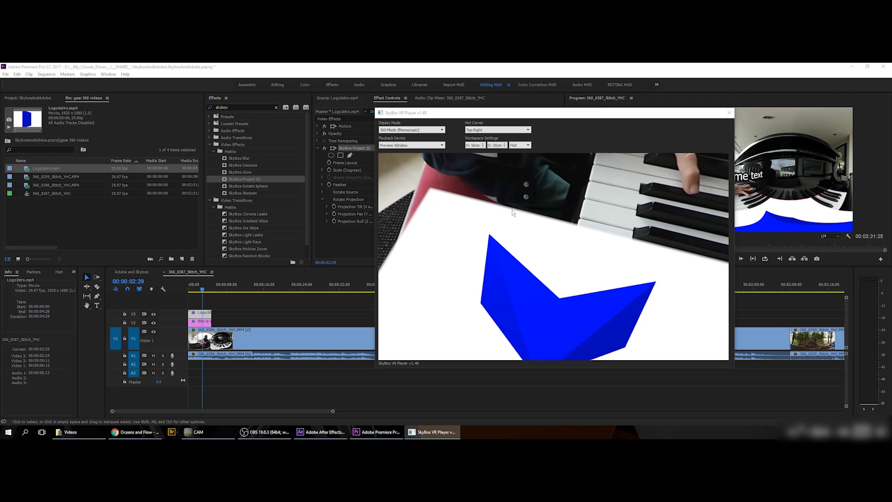
drag(437, 118, 485, 118)
click(388, 216)
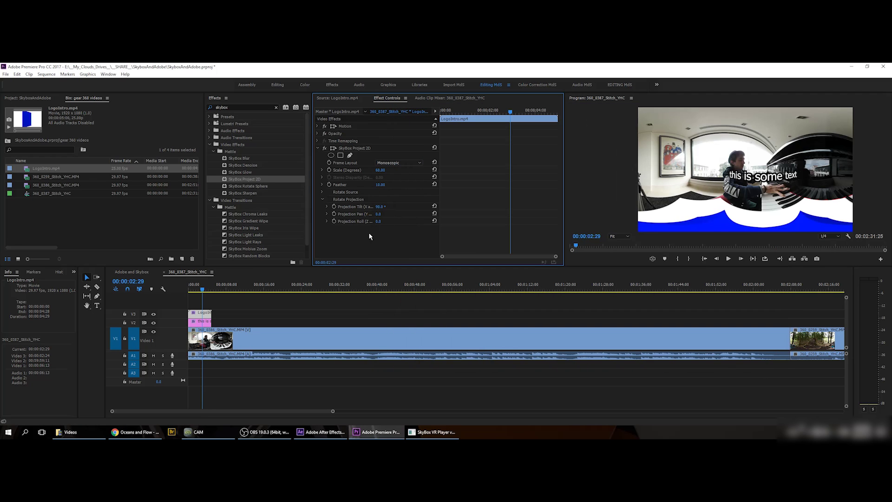
Reduce the logo's SkyBox Project 2D Feather to 0 and check its edges in SkyBox VR Player.
drag(380, 185, 383, 187)
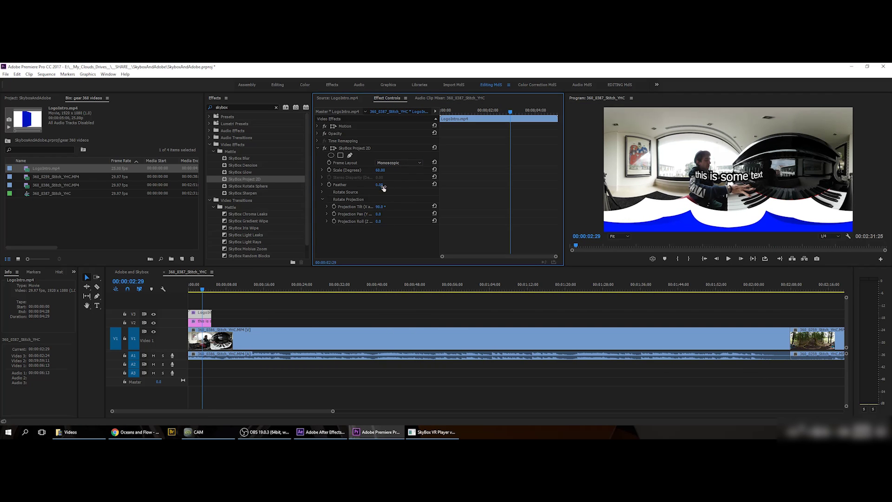
click(432, 432)
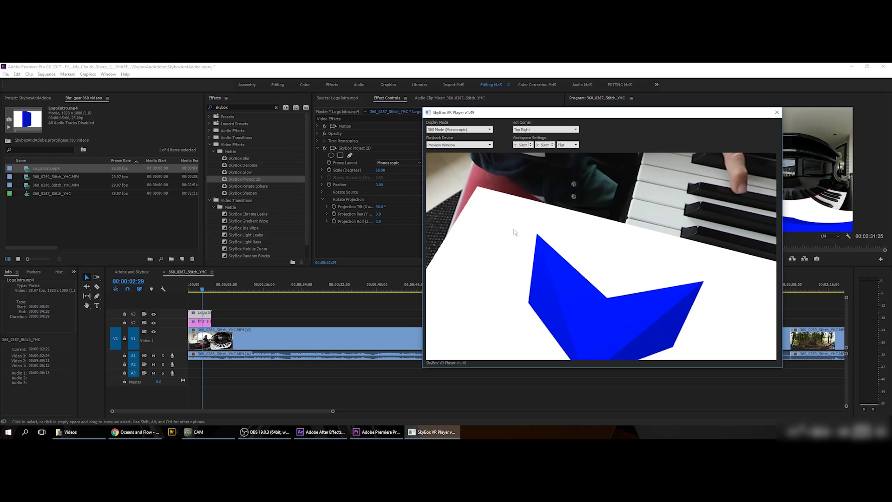
drag(483, 113, 461, 118)
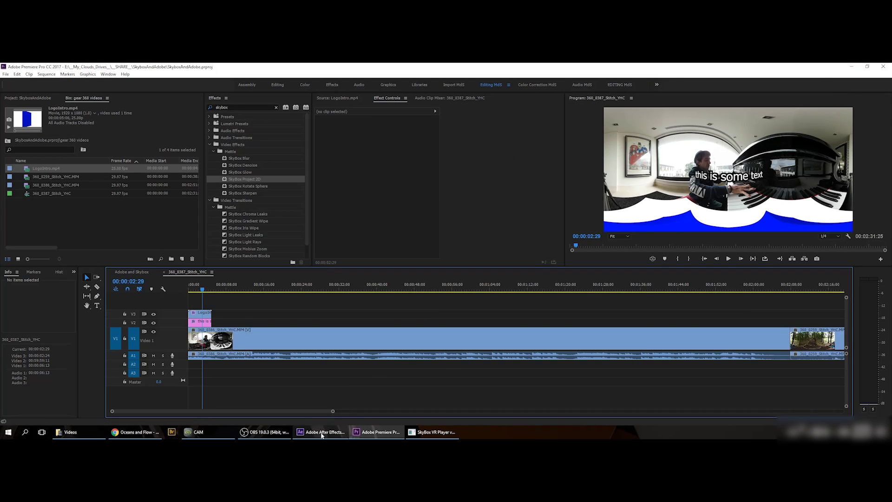
Switch to After Effects and preview the 360_0314_Stitch_YHC composition from its start.
click(321, 433)
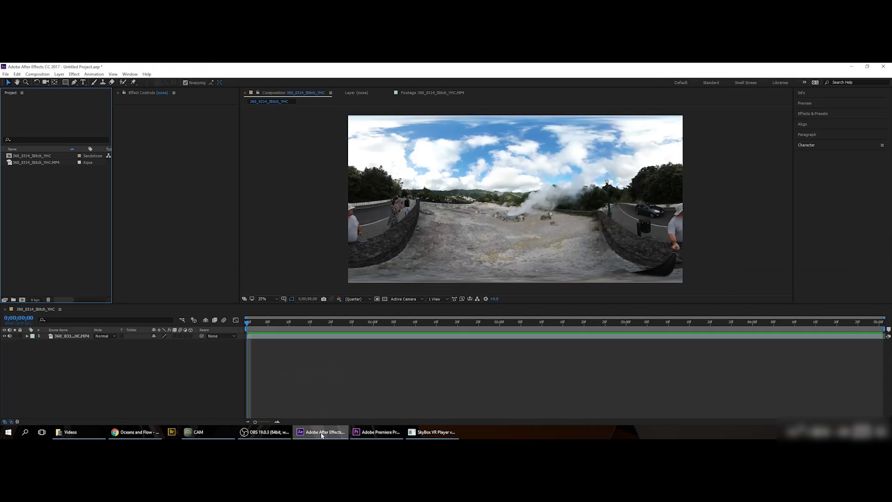
click(288, 355)
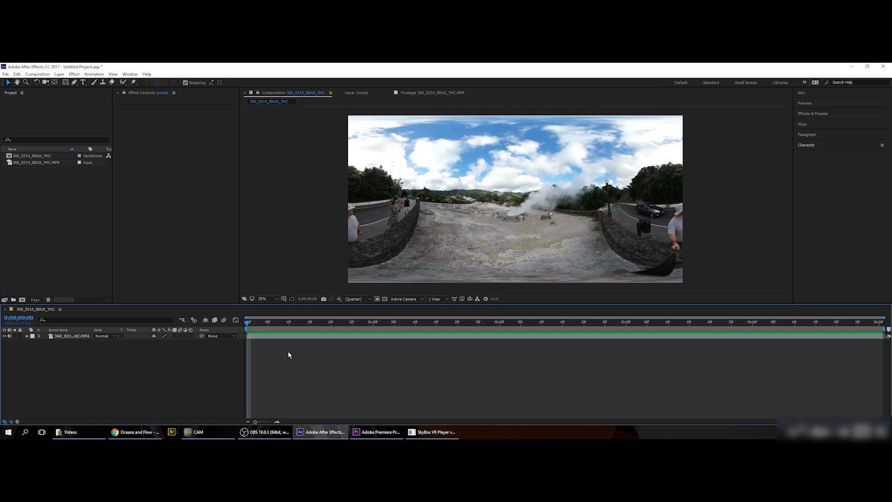
key(space)
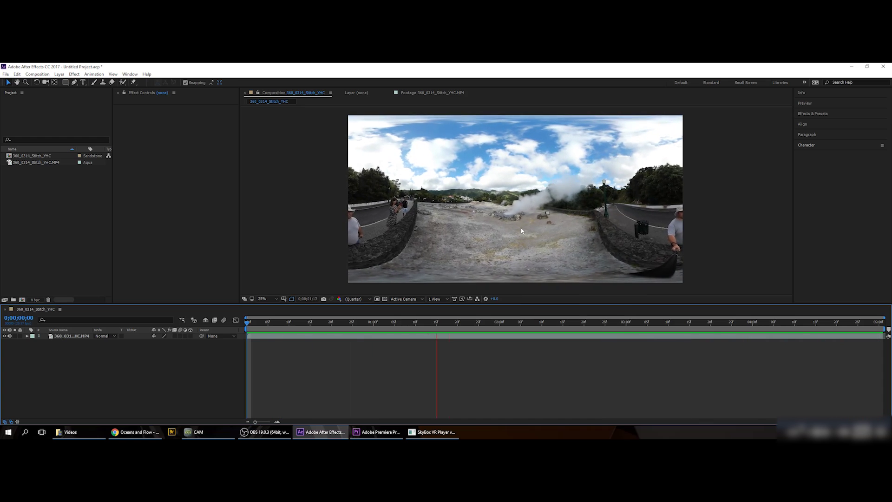
key(space)
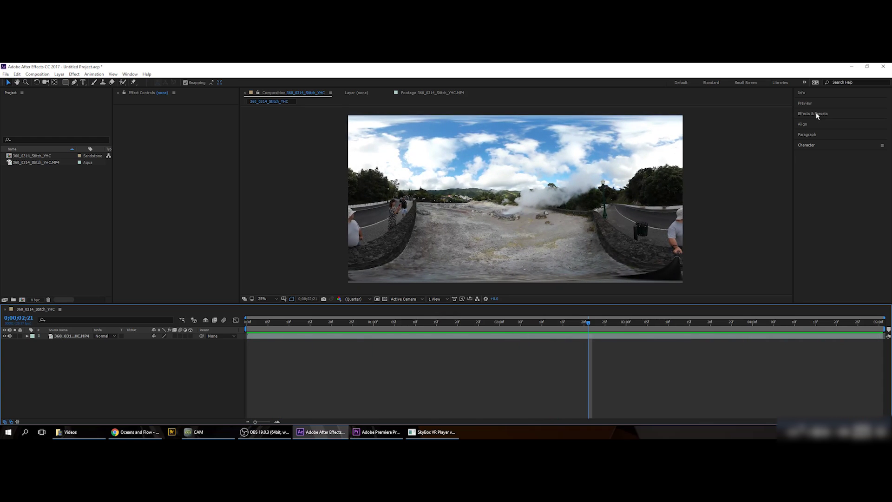
Review the SkyBox effects available in the Mettle category, from SkyBox Blur to SkyBox Viewer.
click(816, 114)
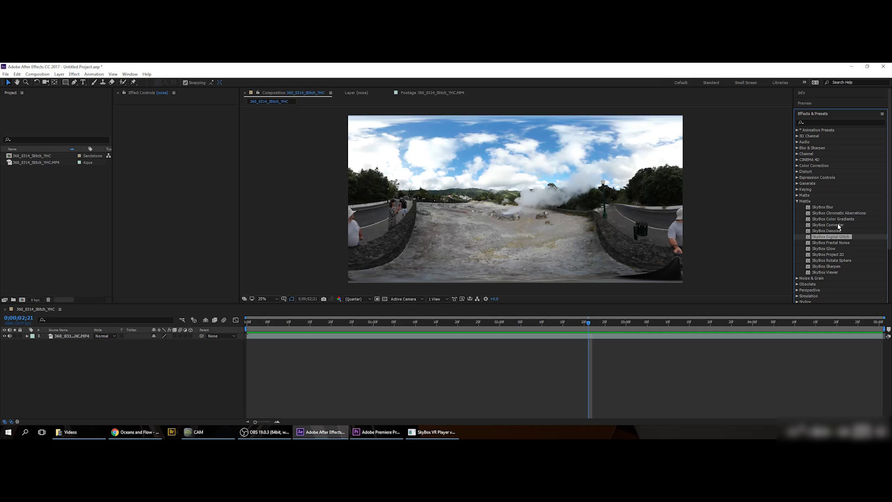
drag(839, 226, 665, 168)
click(817, 114)
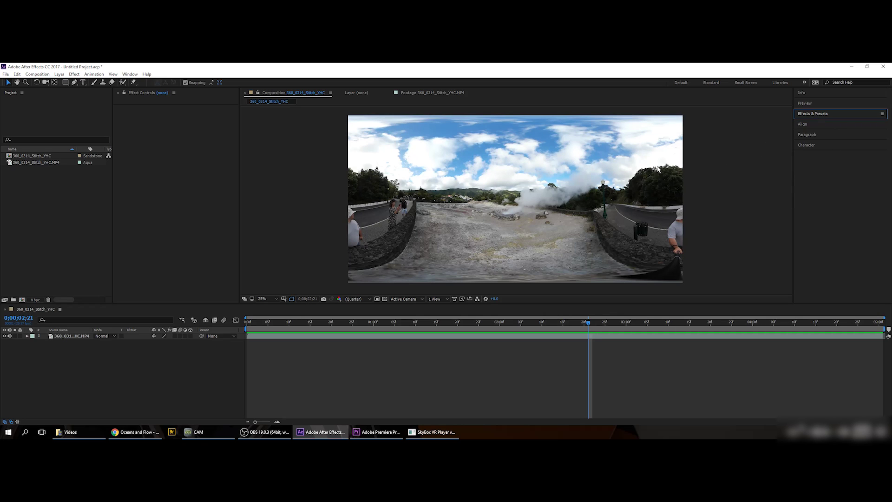
Dock SkyBox Composer below Character and add a 3D edit of 360_0314_Stitch_YHC, 1920 wide at 16:9 with a 2-node camera.
click(131, 74)
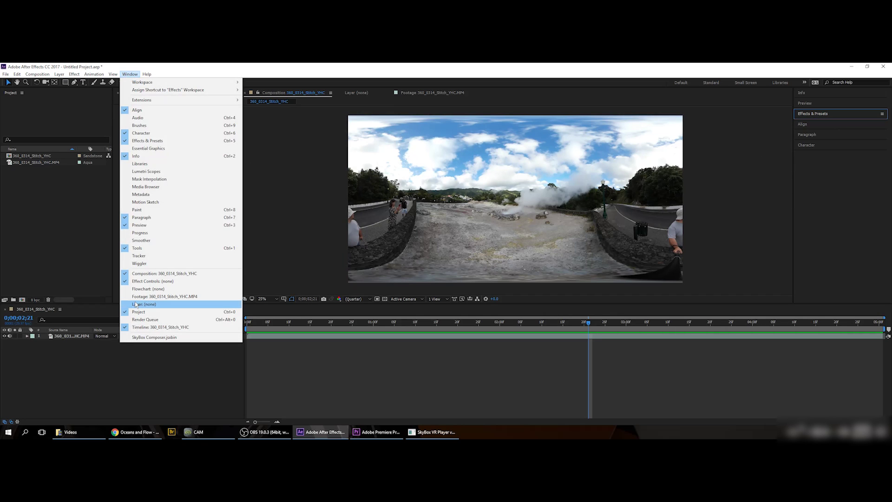
click(158, 338)
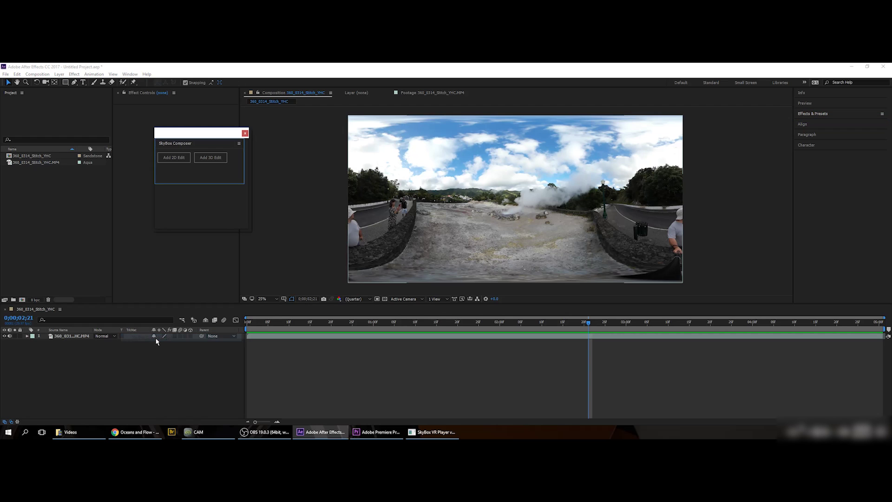
drag(189, 138, 828, 240)
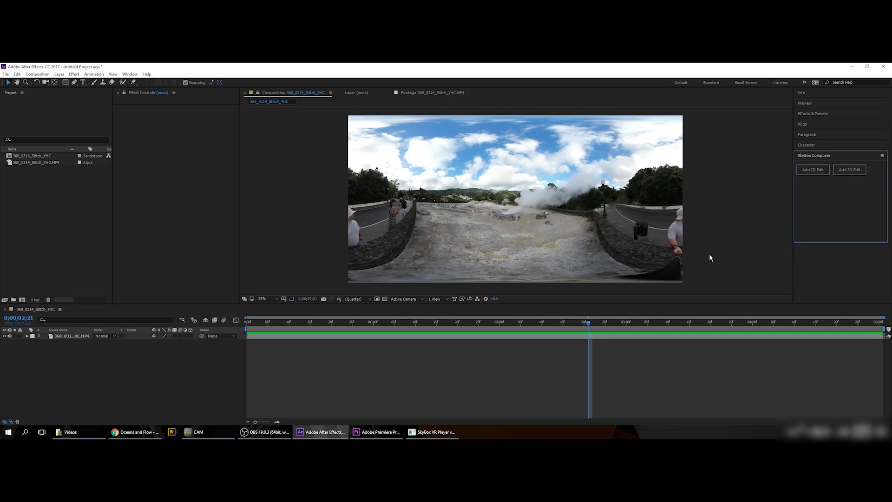
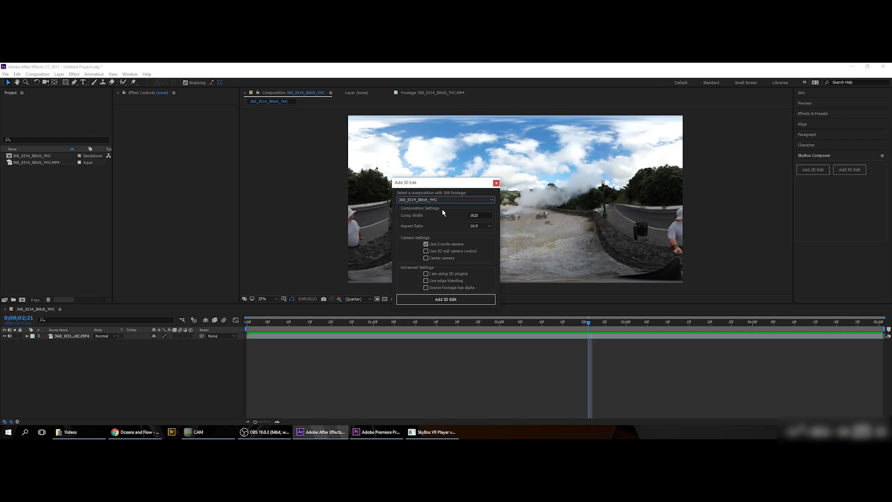
click(453, 301)
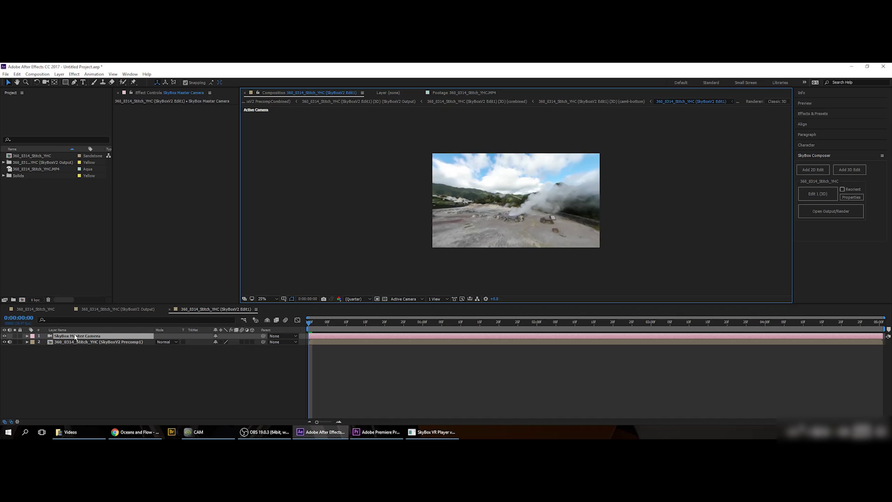
Try looking around the scene with the SkyBox Master Camera, and reset the camera's Transform.
key(c)
mouse_move(519, 204)
mouse_down()
mouse_move(483, 203)
mouse_move(559, 205)
mouse_move(527, 198)
mouse_move(530, 204)
mouse_up()
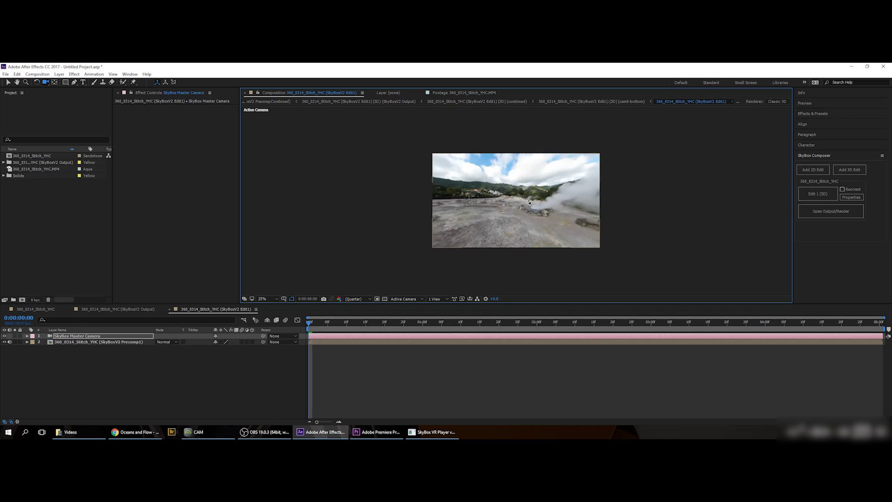
click(28, 336)
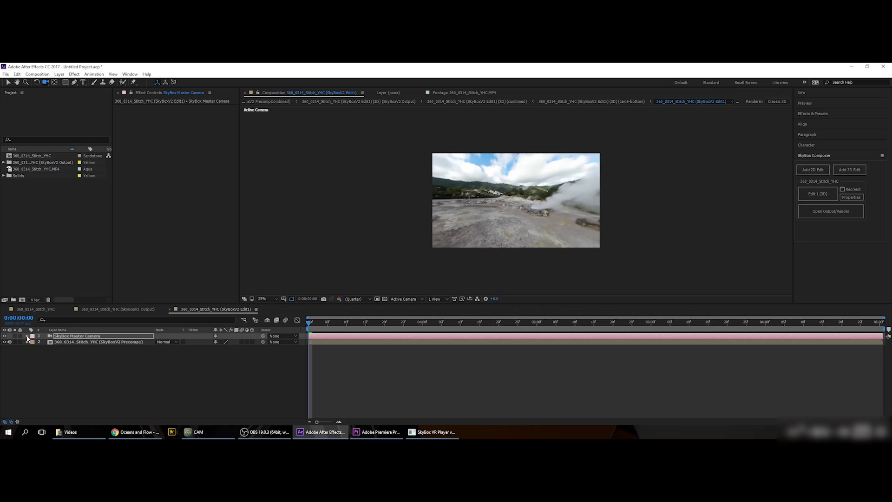
click(218, 342)
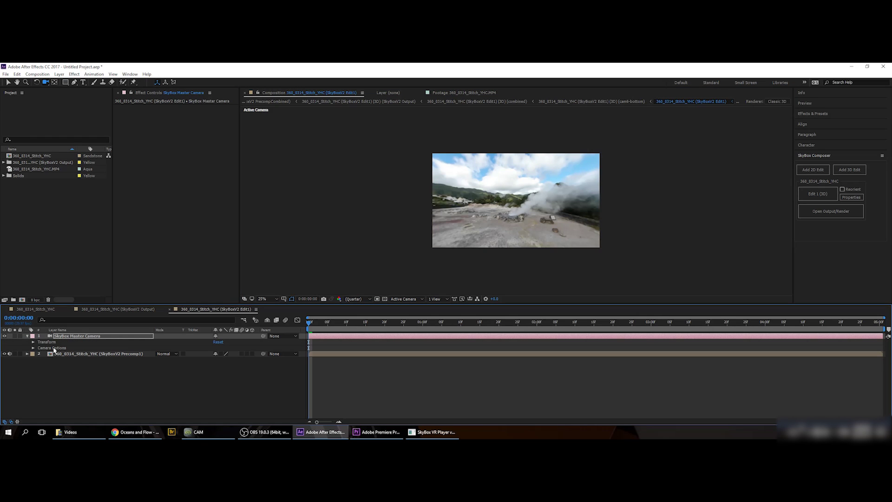
click(28, 336)
click(133, 376)
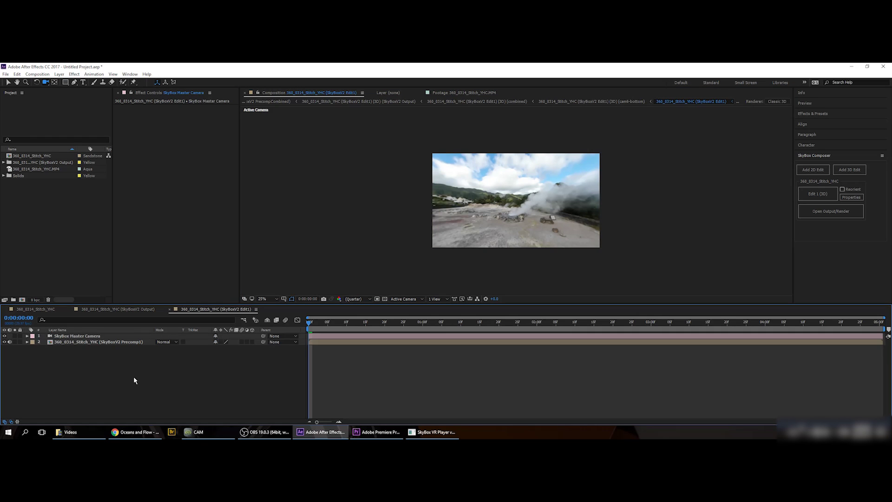
Create a red solid of 1920 x 1080 px in the SkyBox edit composition and make it a 3D layer.
right_click(134, 376)
mouse_move(177, 303)
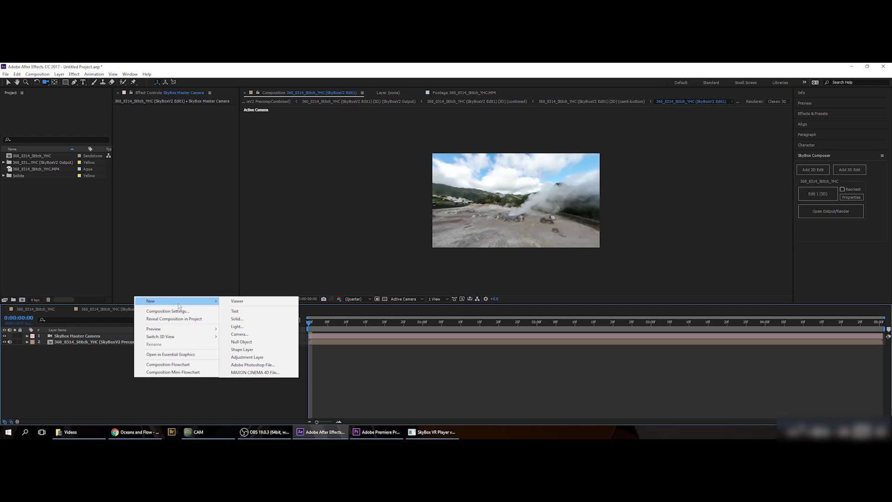
click(264, 320)
click(441, 289)
click(450, 205)
click(514, 205)
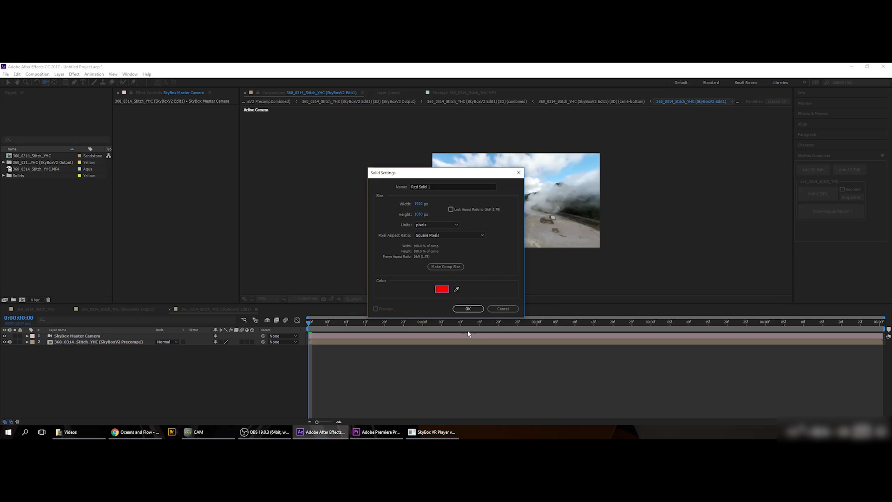
click(469, 308)
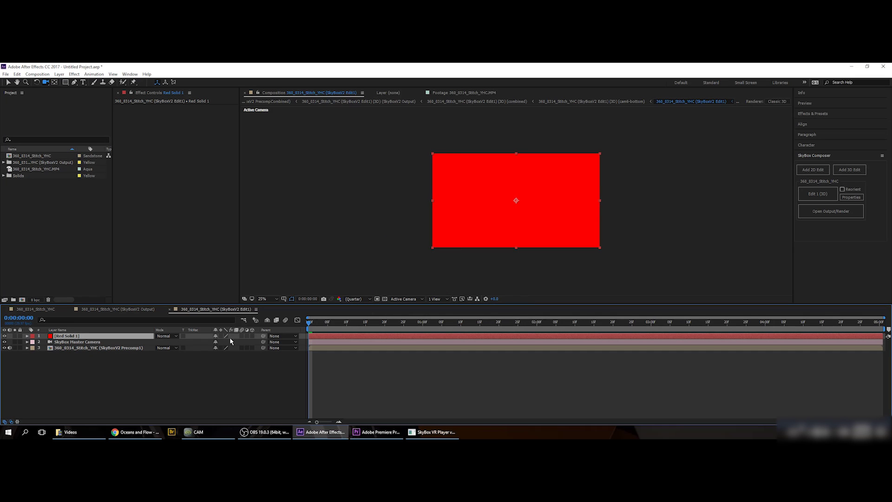
click(252, 335)
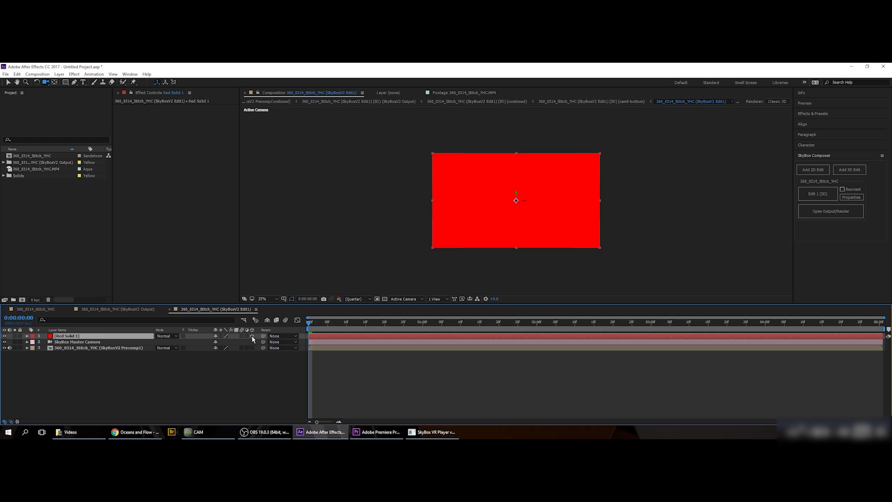
Push the red solid back in depth, lower it and shift it left over the rocky ground.
key(v)
drag(516, 200, 435, 247)
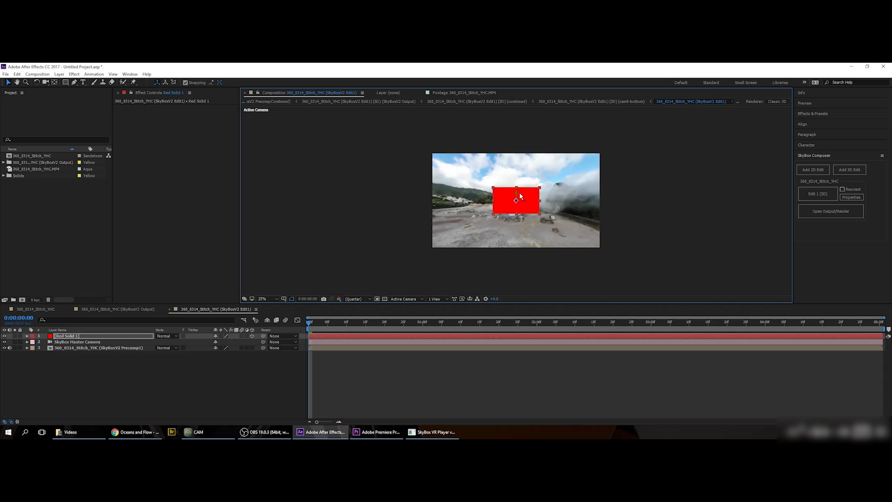
drag(517, 194, 511, 247)
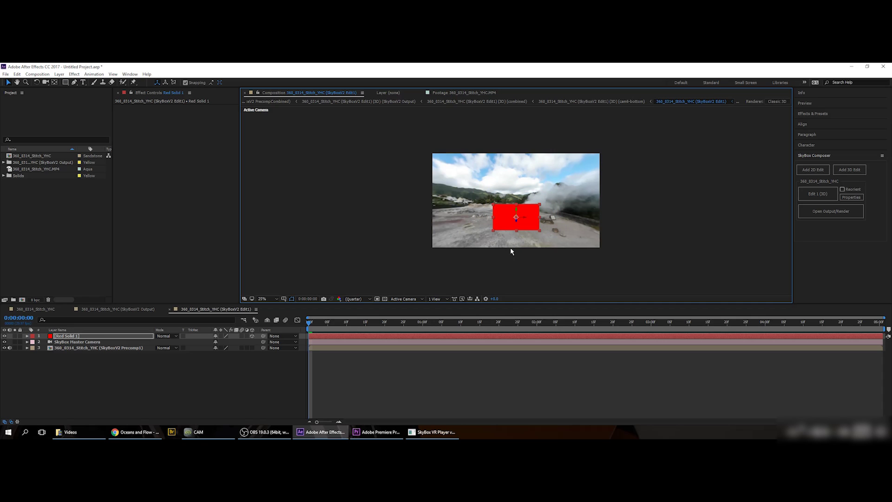
drag(525, 217, 373, 218)
Rotate the red solid about its vertical axis and set it farther back on the ground, left of the steam.
key(w)
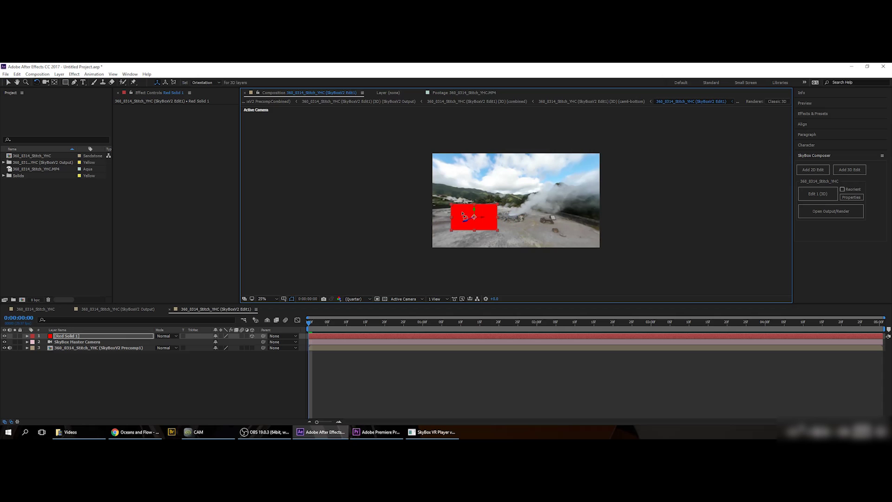
drag(475, 210, 478, 208)
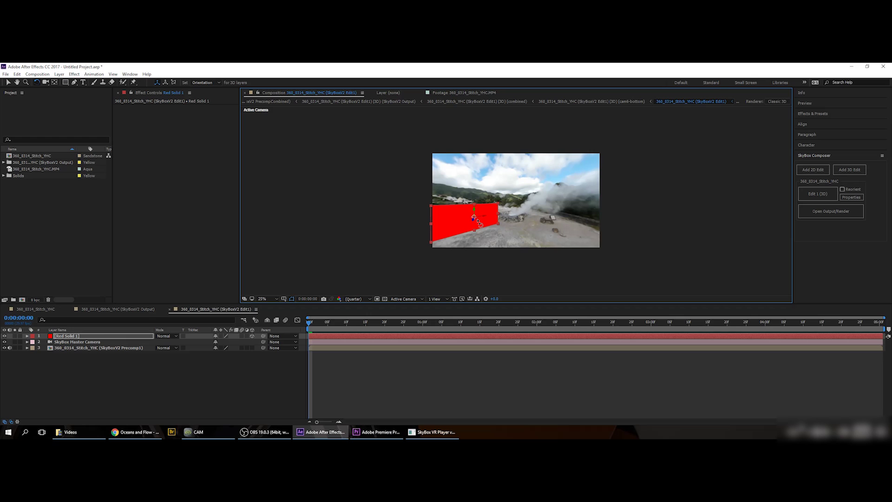
key(v)
key(ctrl+z)
key(ctrl+z)
key(ctrl+z)
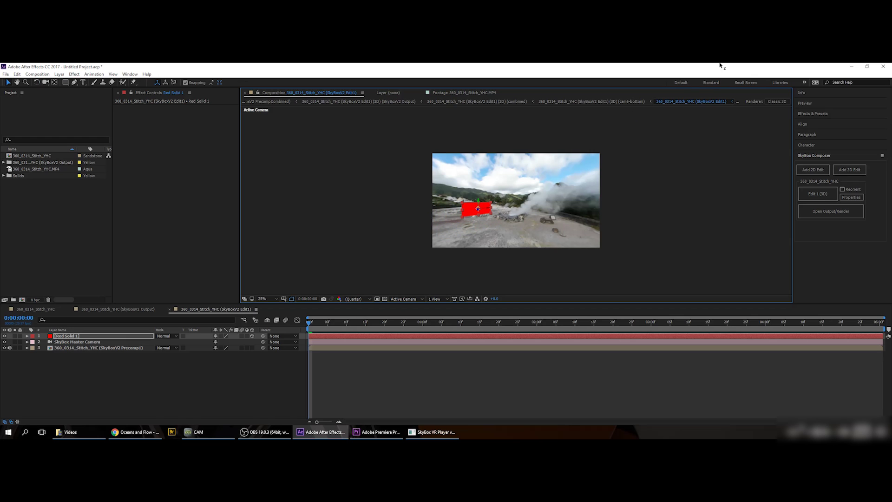
Check the red solid's placement by turning the SkyBox Master Camera and viewing the SkyBox output composition, and return to the 3D edit.
click(373, 236)
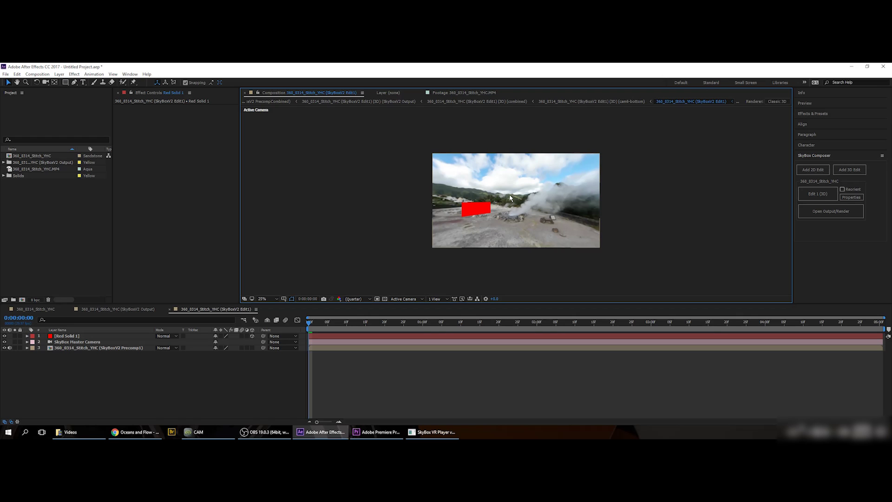
key(c)
mouse_move(507, 206)
mouse_down()
mouse_move(486, 206)
mouse_move(508, 219)
mouse_move(477, 213)
mouse_move(501, 210)
mouse_up()
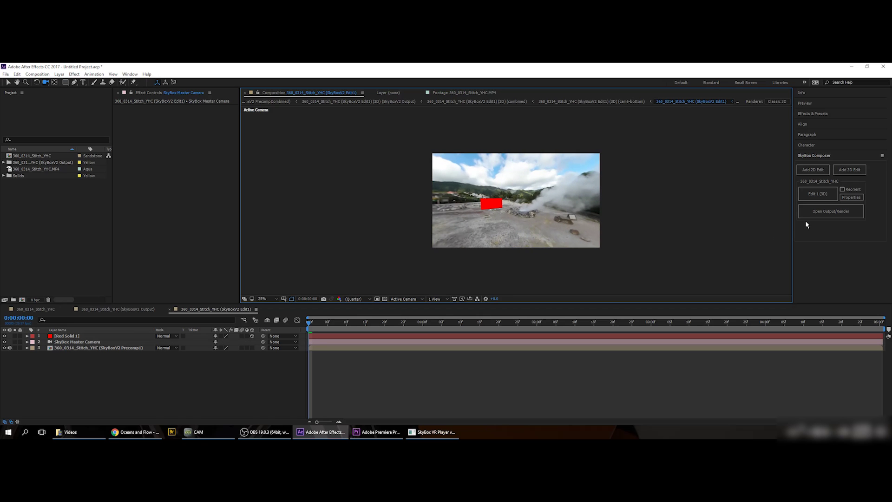
click(819, 214)
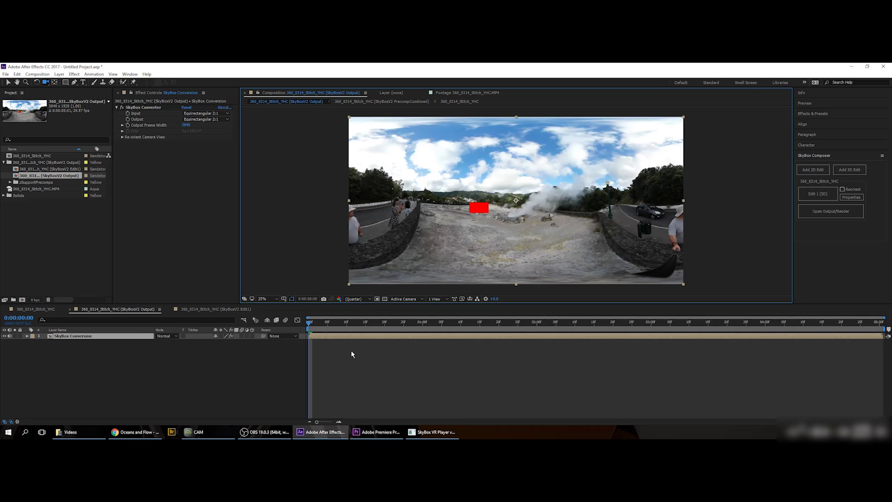
click(817, 195)
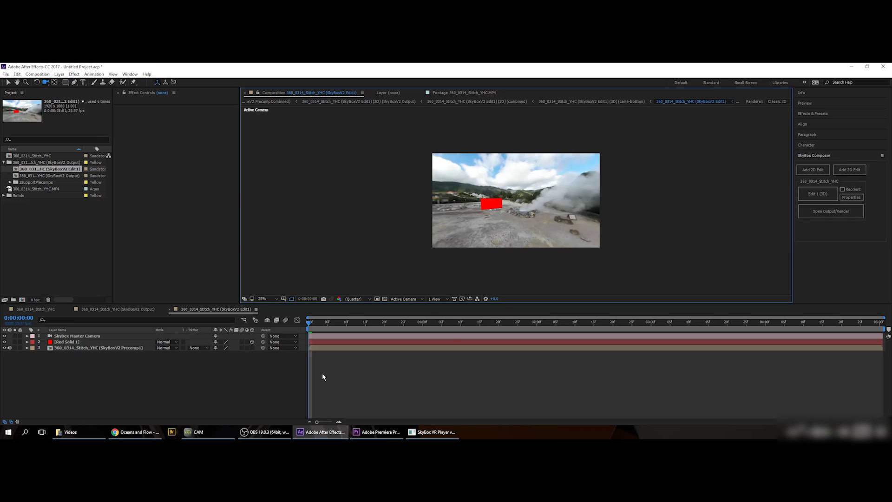
Delete the red solid from the 3D edit and reset the SkyBox Master Camera's Transform.
click(66, 343)
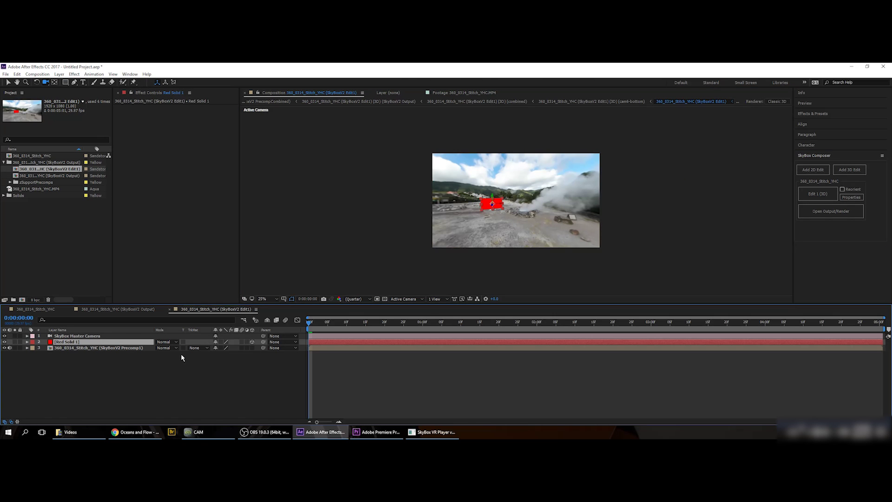
key(Delete)
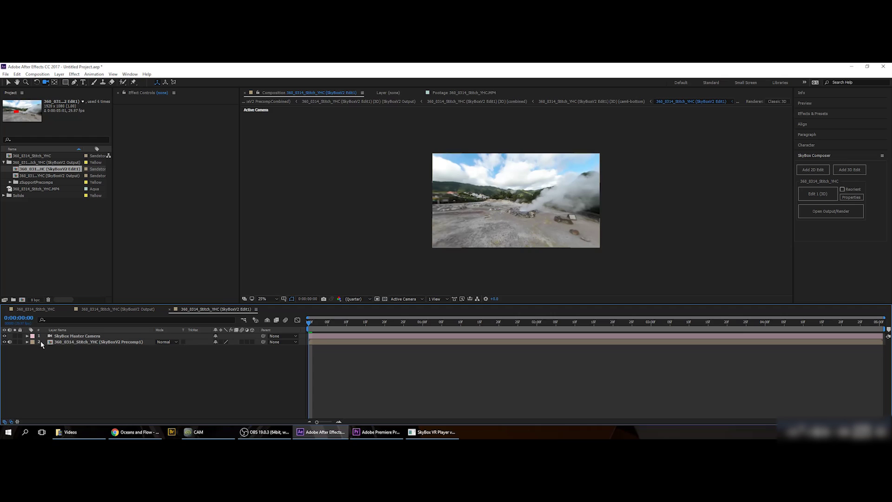
click(27, 335)
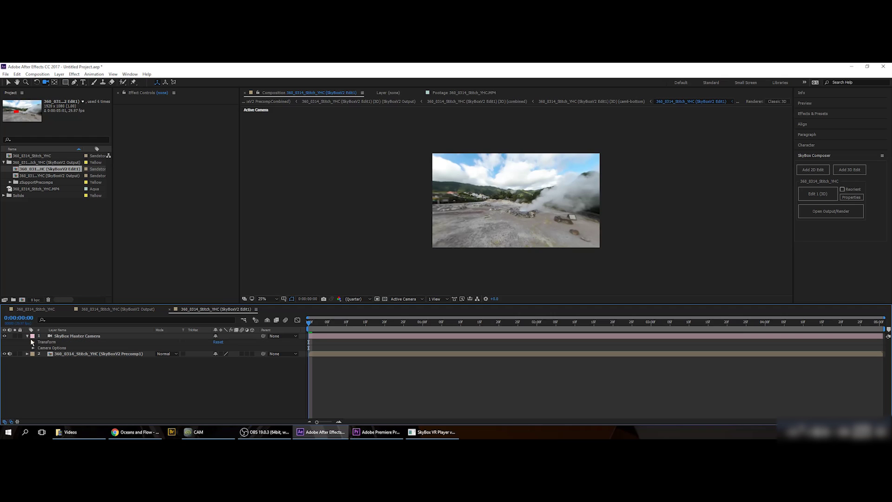
click(218, 342)
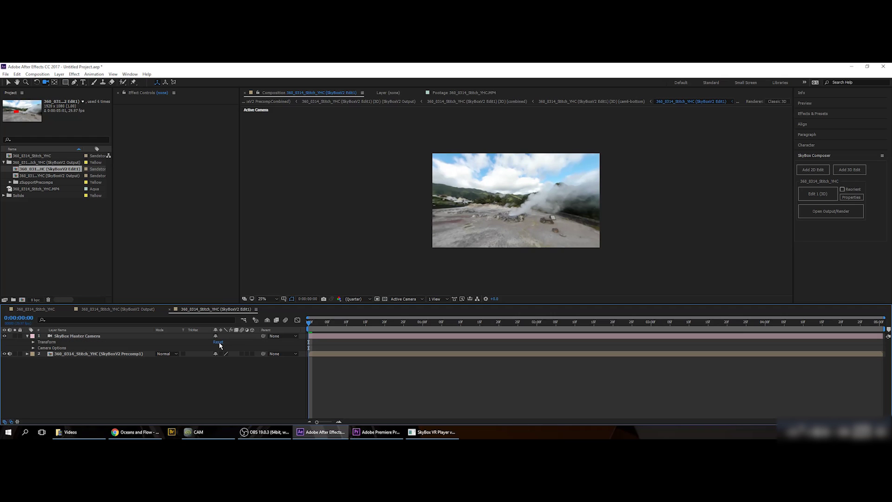
click(26, 335)
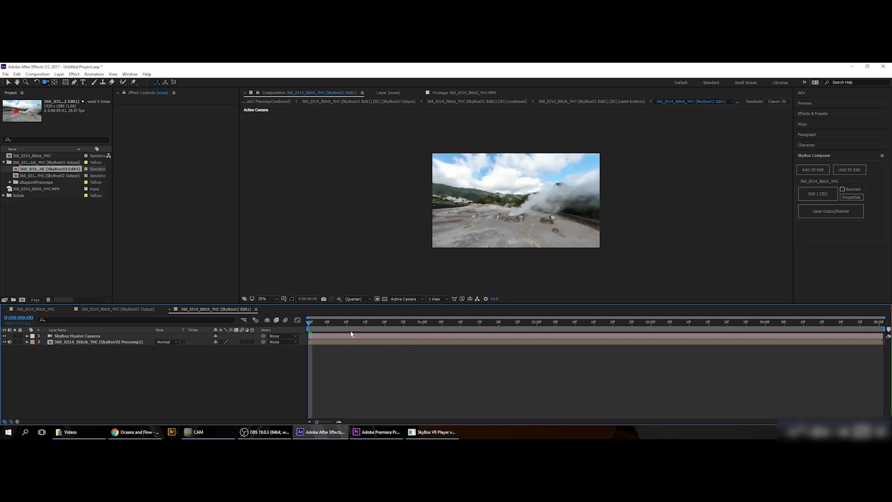
Preview the 3D edit composition from the start, stopping at about 0:00:01:29.
key(space)
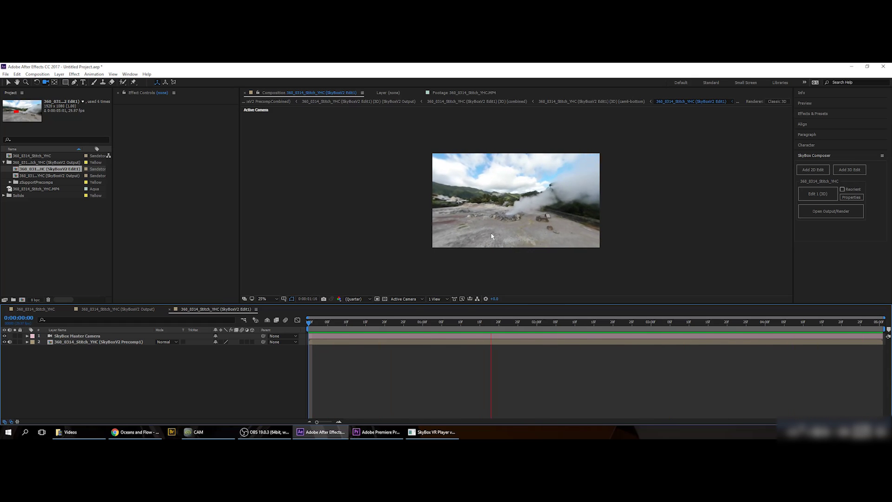
key(space)
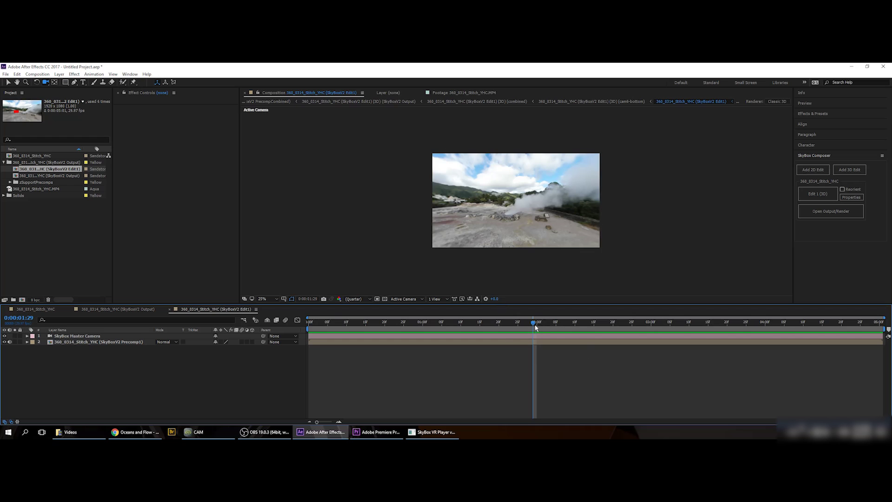
Return to the start of the 3D edit and apply the AE 3D Camera Tracker through the properties of Edit 1 (3D).
drag(531, 325, 308, 322)
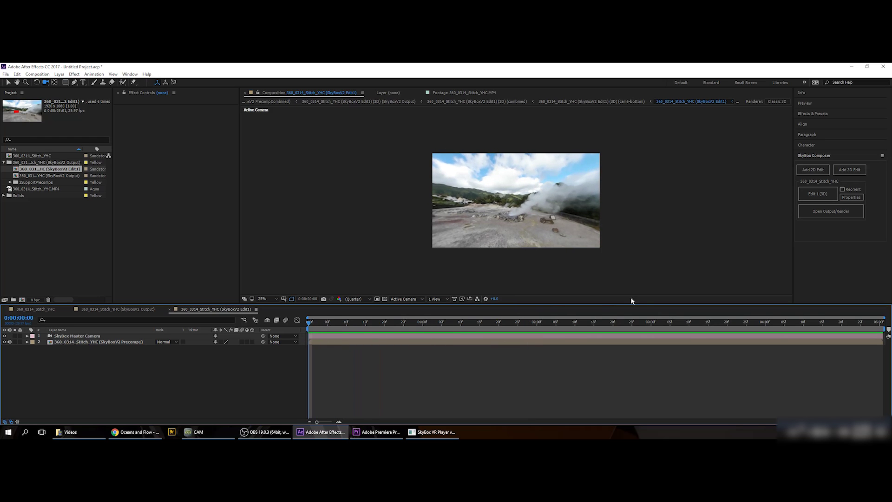
click(851, 197)
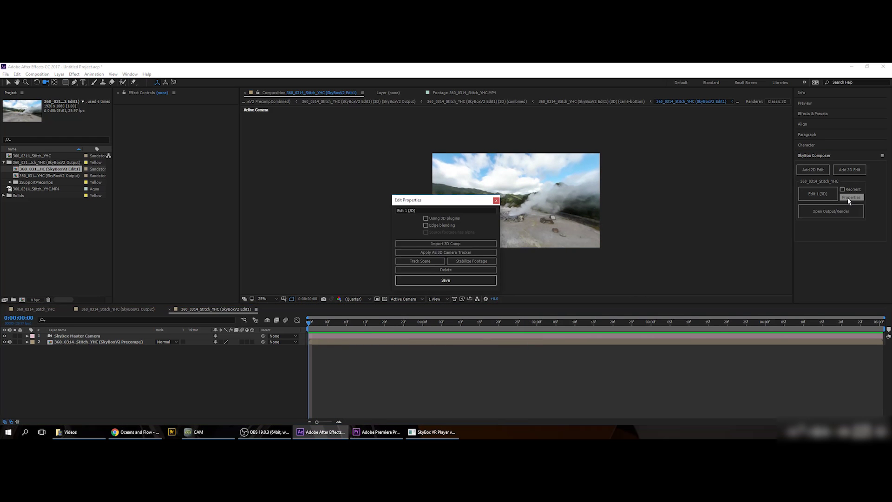
click(441, 254)
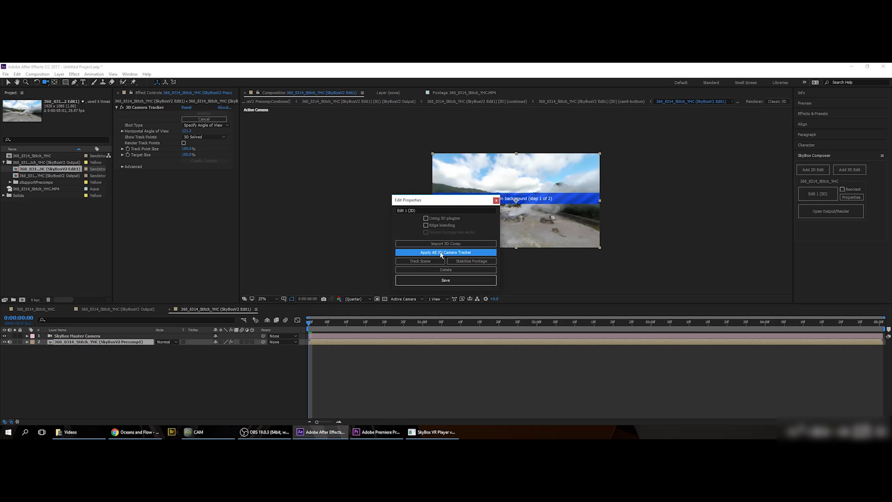
drag(449, 200, 353, 129)
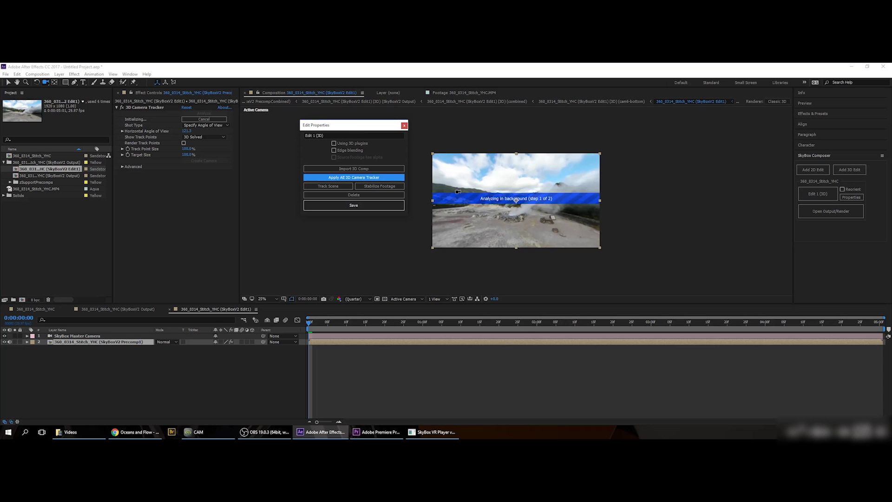
Switch to the Selection tool and create a tracker camera from the solved 3D Camera Tracker effect.
click(458, 192)
key(v)
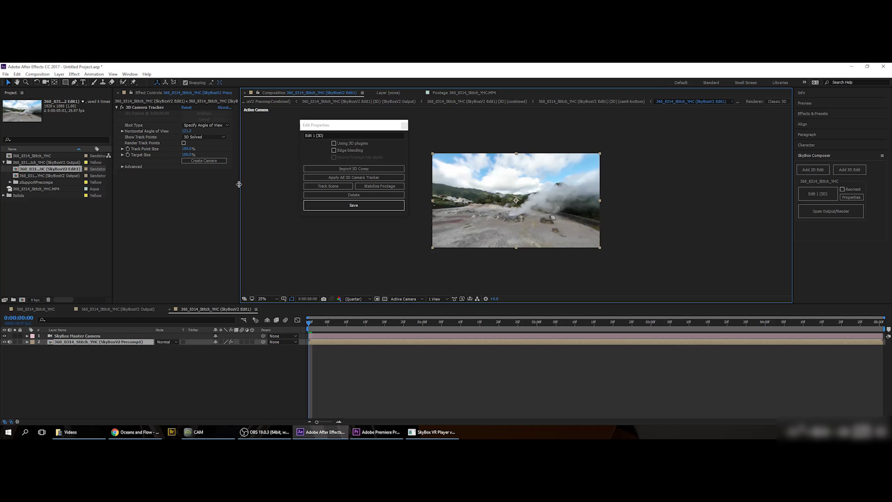
click(208, 164)
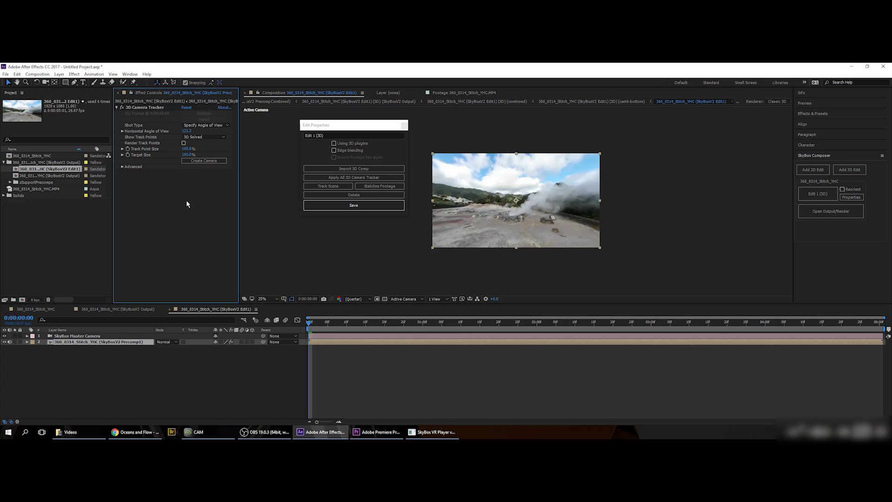
click(210, 162)
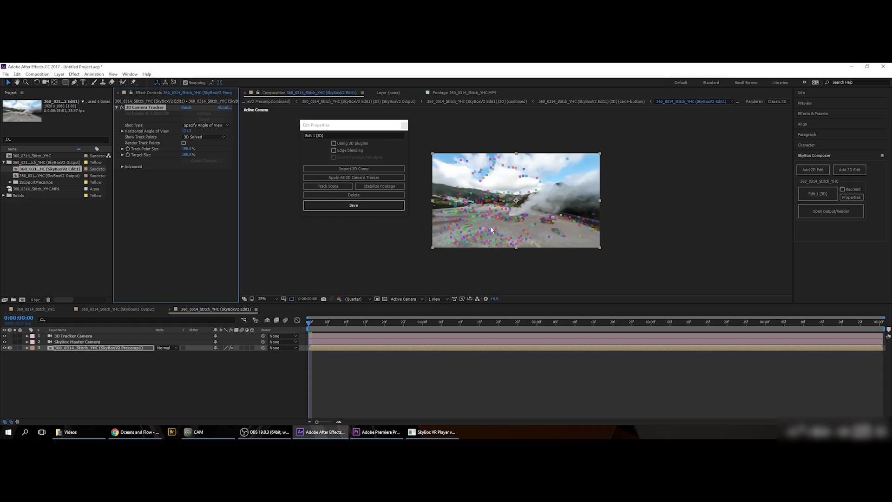
Stabilize the footage of Edit 1 (3D) using the tracked camera.
click(375, 131)
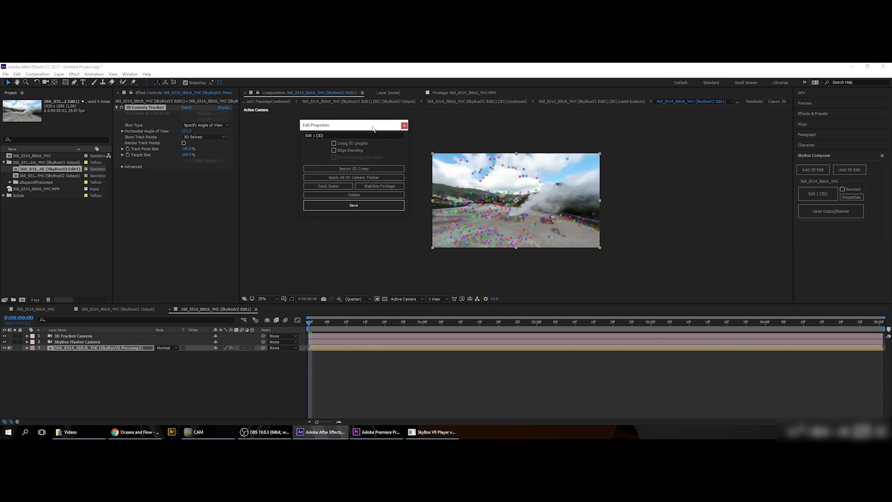
click(380, 187)
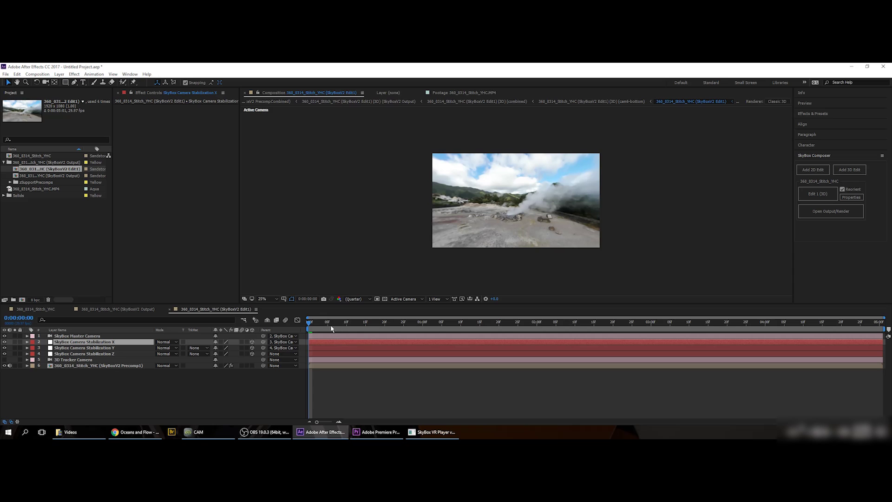
Preview the stabilized 3D edit up to about 0:00:02:00, and preview the SkyBox output composition.
key(space)
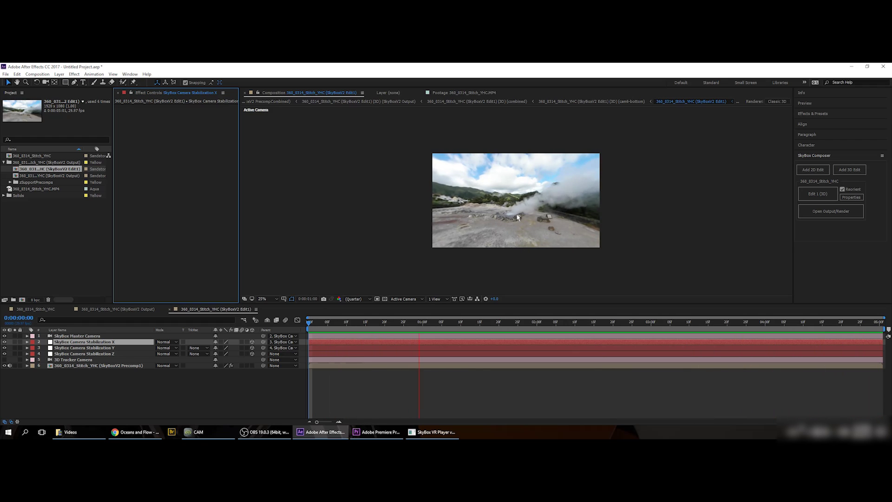
key(space)
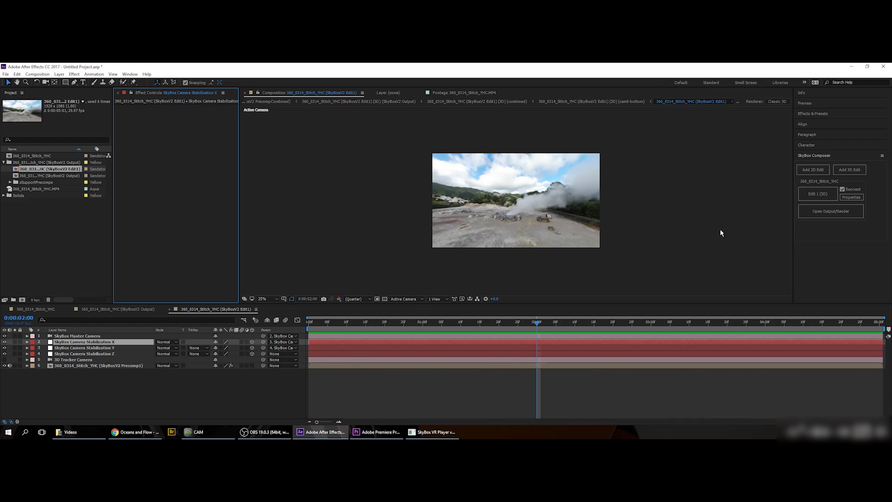
click(817, 216)
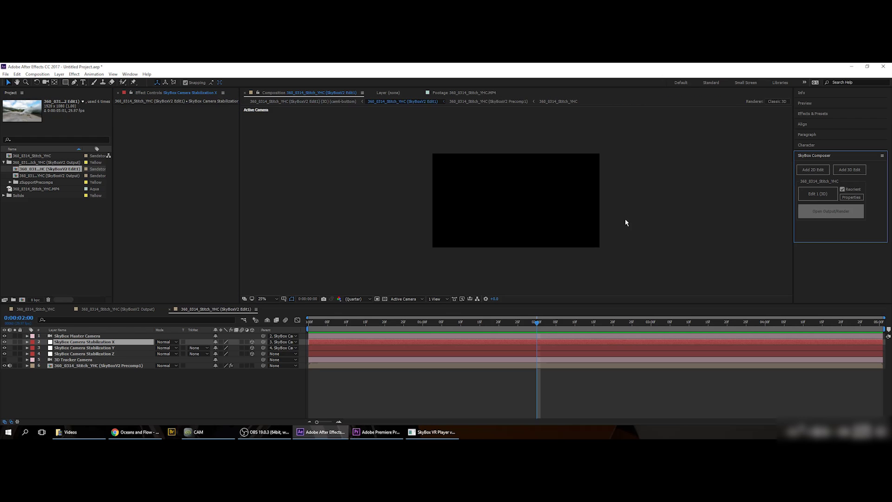
key(space)
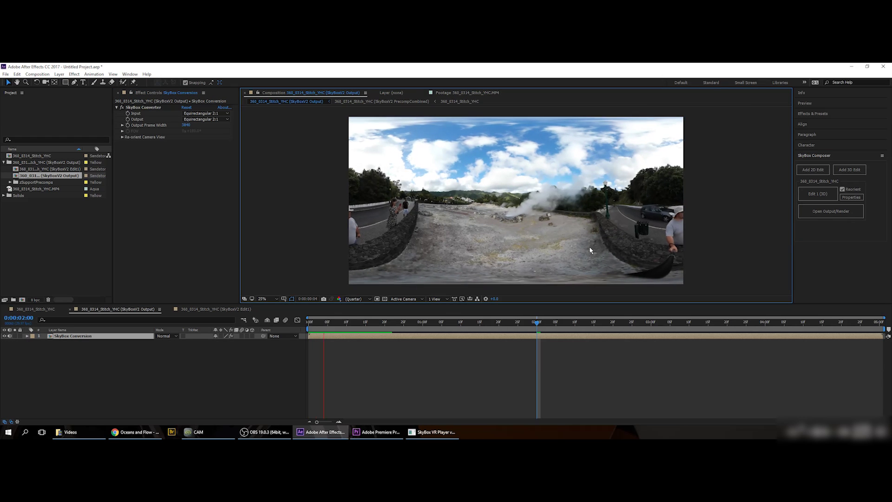